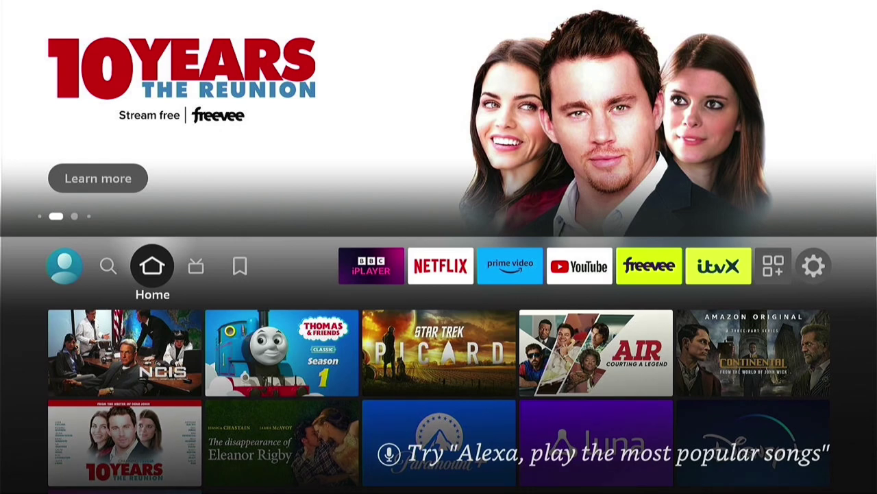
- Open the text search in the Find section
key("Left")
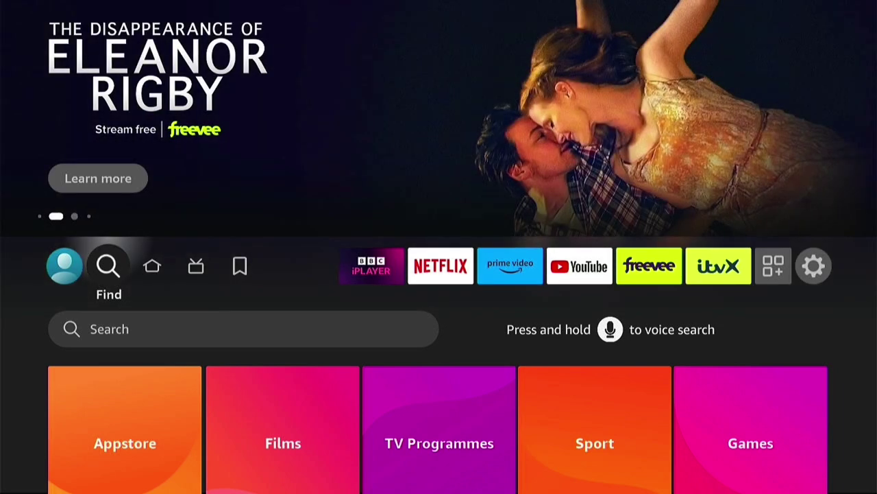
key("Down")
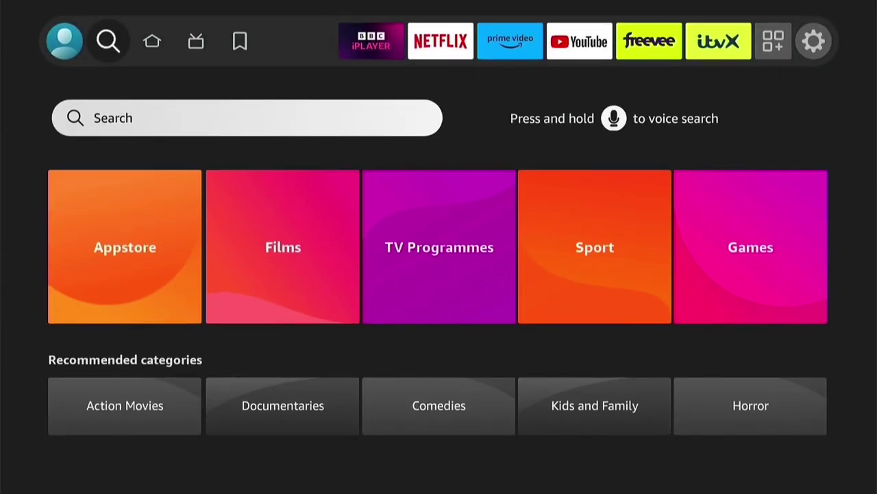
key("Return")
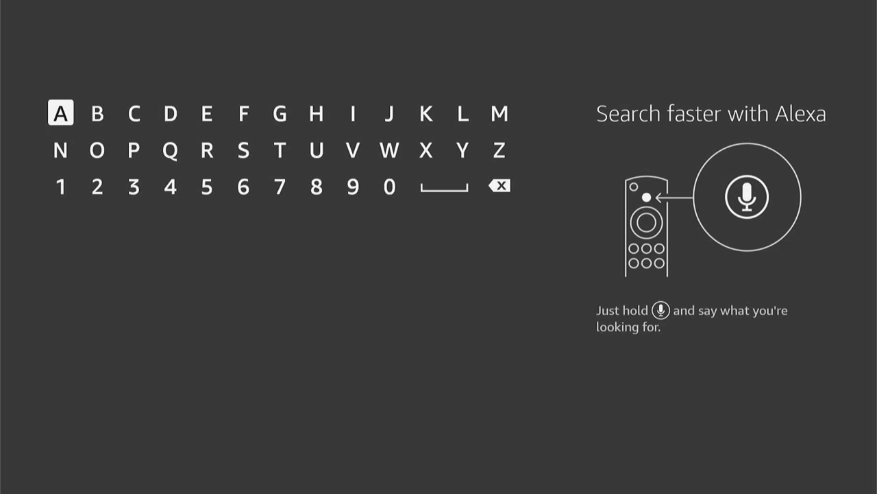
- Enter "Dow" as the search text so that matching app suggestions are listed
key("Right")
key("Right")
key("Right")
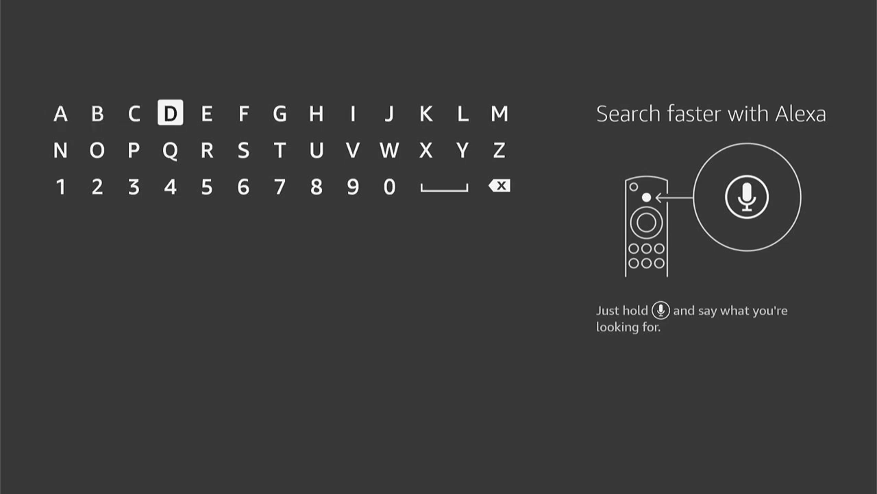
key("Return")
key("Down")
key("Down")
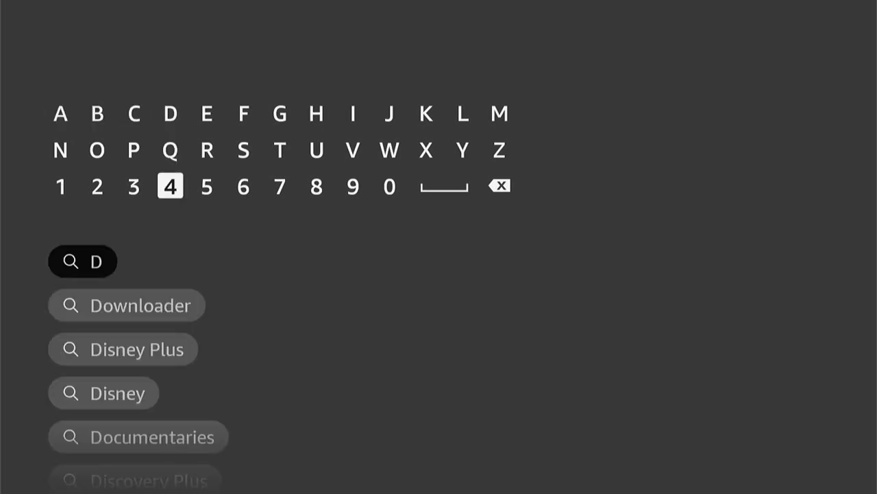
key("Up")
key("Left")
key("Left")
key("Return")
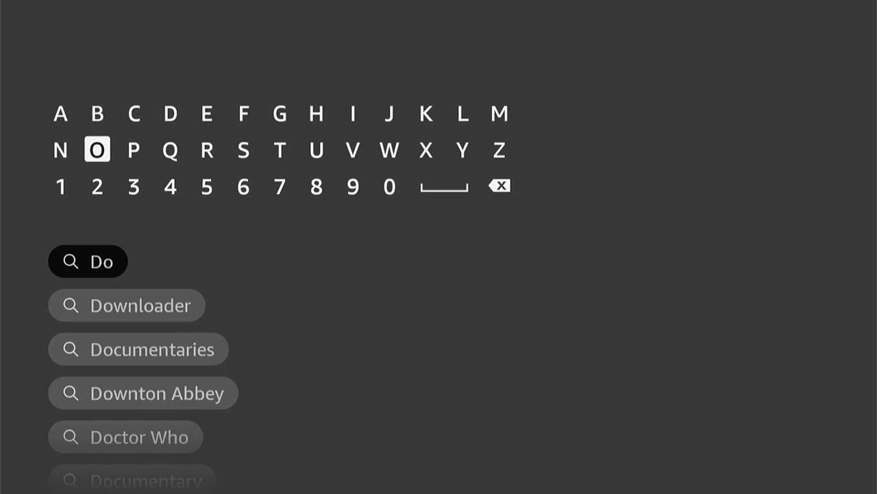
key("Right")
key("Right")
key("Right")
key("Right")
key("Right")
key("Right")
key("Right")
key("Right")
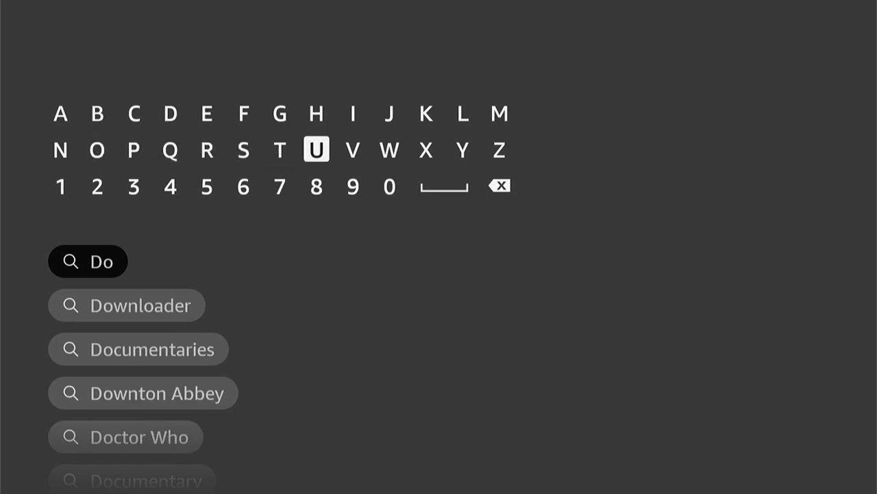
key("Return")
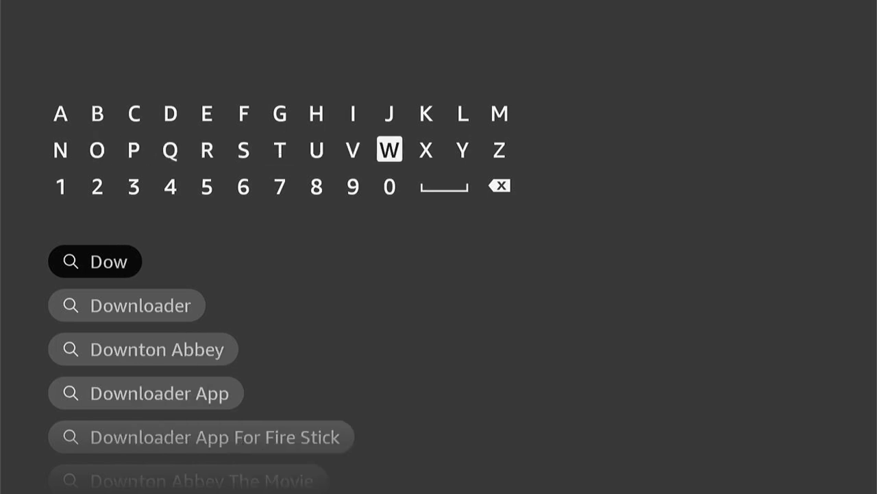
- Choose the Downloader suggestion, get the free Downloader app from its store page and dismiss the installation notice
key("Down")
key("Down")
key("Down")
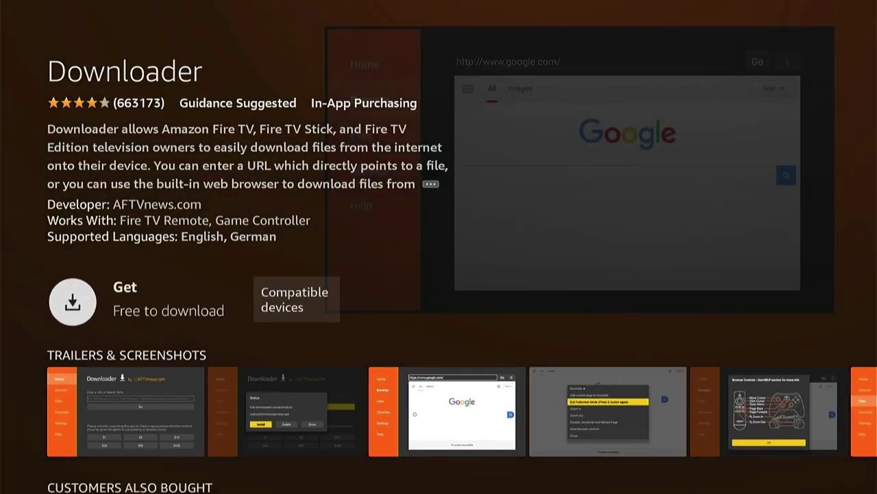
key("Return")
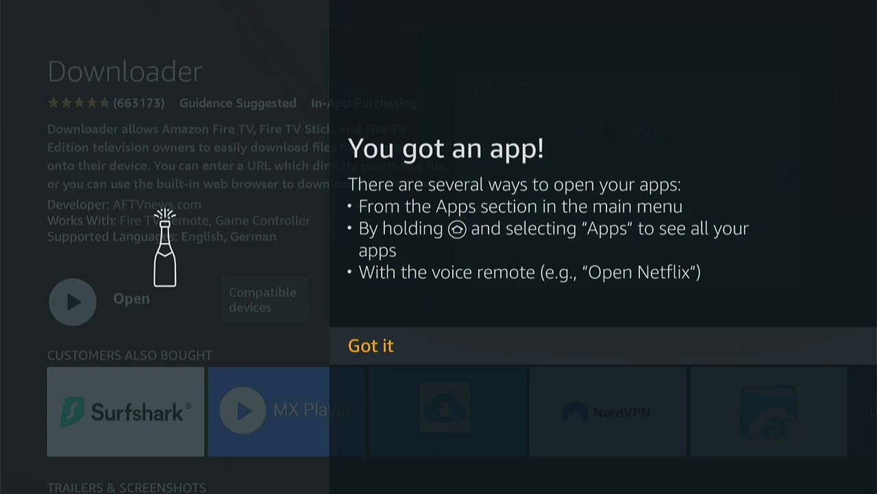
key("Return")
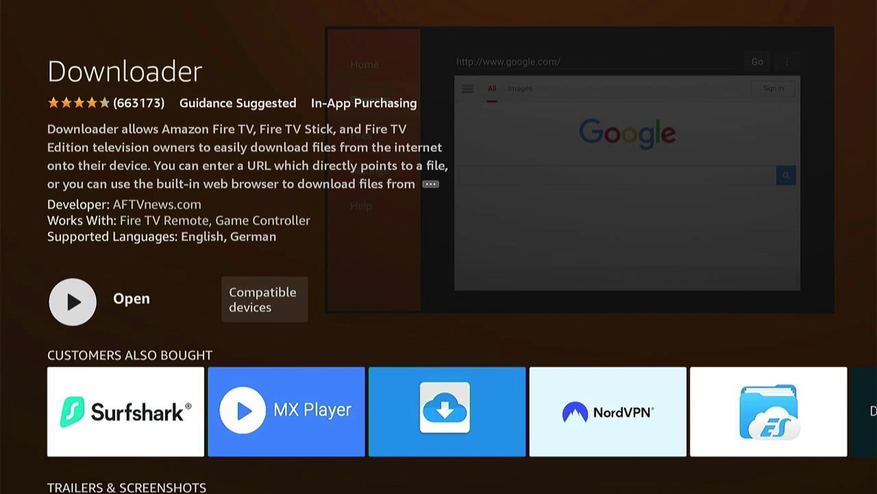
- Return to the home screen and go to the device settings
key("Home")
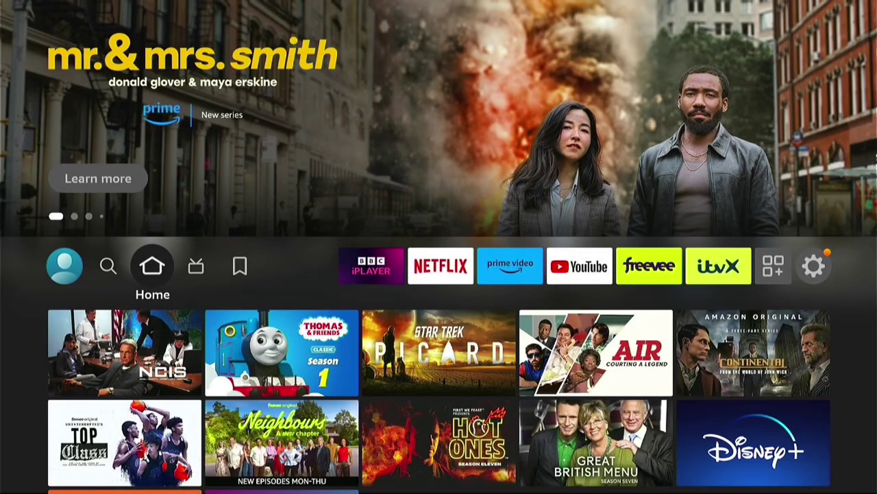
key("Right")
key("Right")
key("Right")
key("Right")
key("Right")
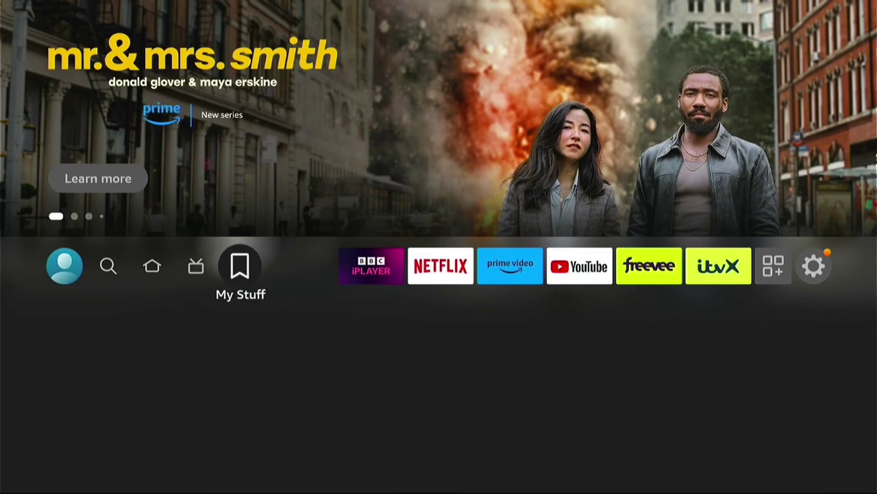
key("Right")
key("Right")
key("Right")
key("Right")
key("Right")
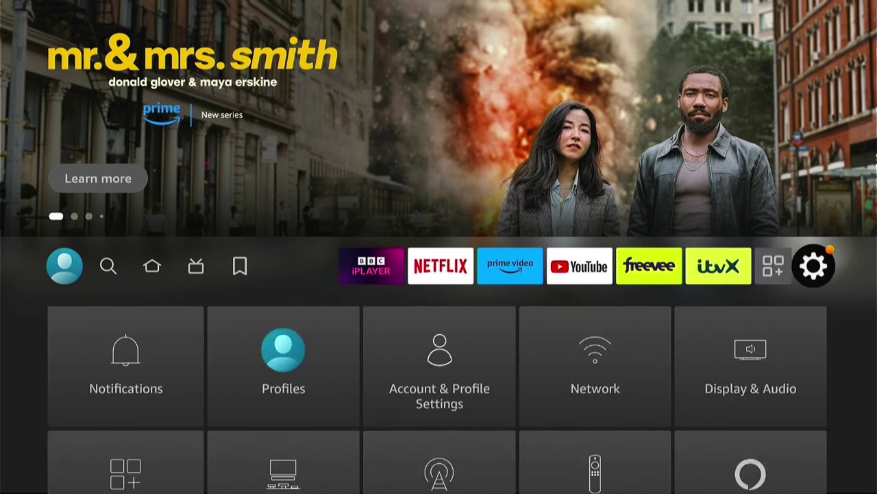
- Open the About page within the My Fire TV settings
key("Down")
key("Down")
key("Down")
key("Right")
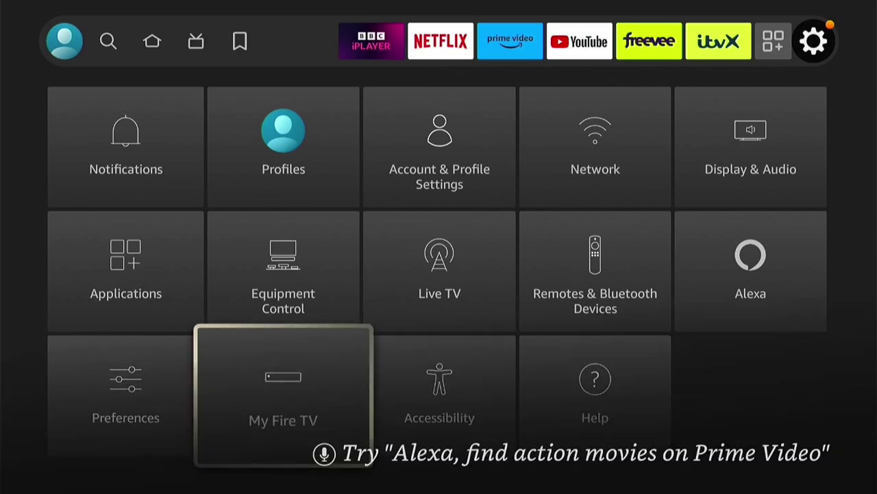
key("Return")
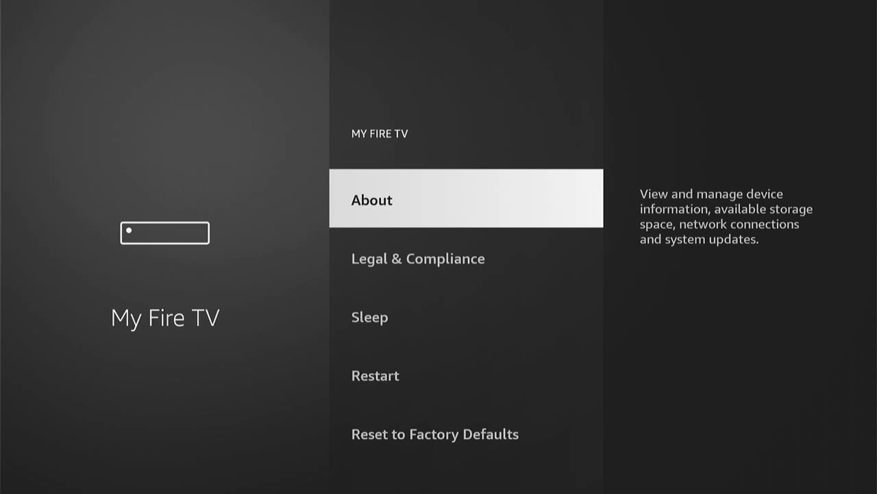
key("Return")
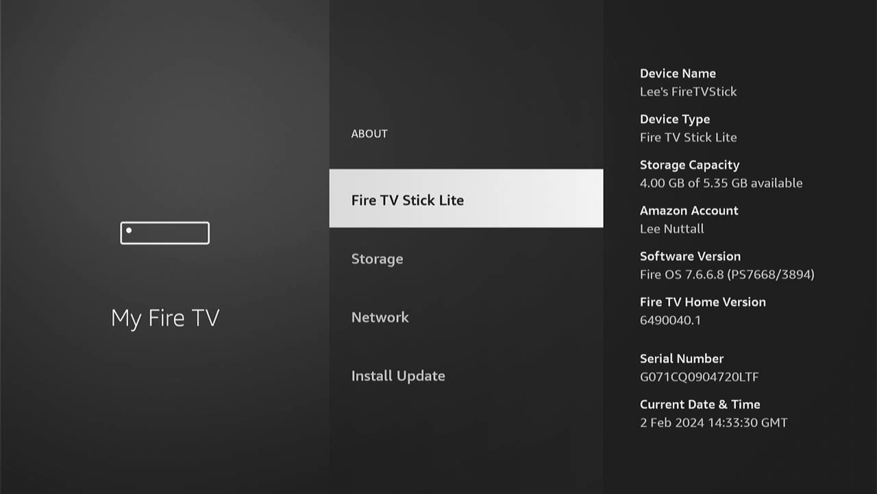
- Unlock Developer Options by repeatedly selecting the Fire TV Stick Lite entry, and return to the My Fire TV settings
key("Return")
key("Return")
key("Return")
key("Return")
key("Return")
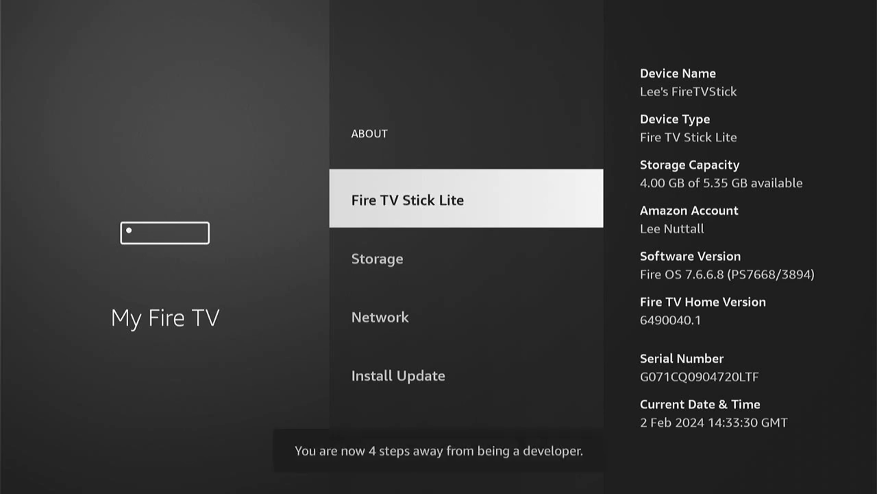
key("Return")
key("Return")
key("Return")
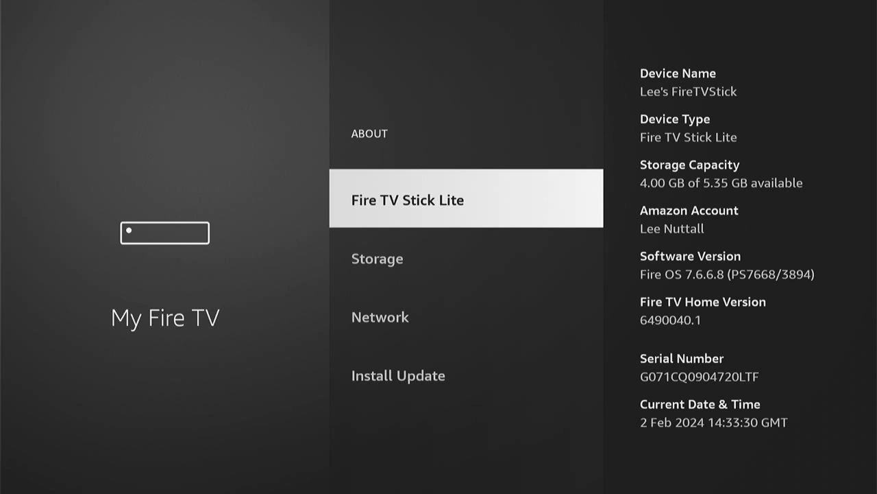
key("Escape")
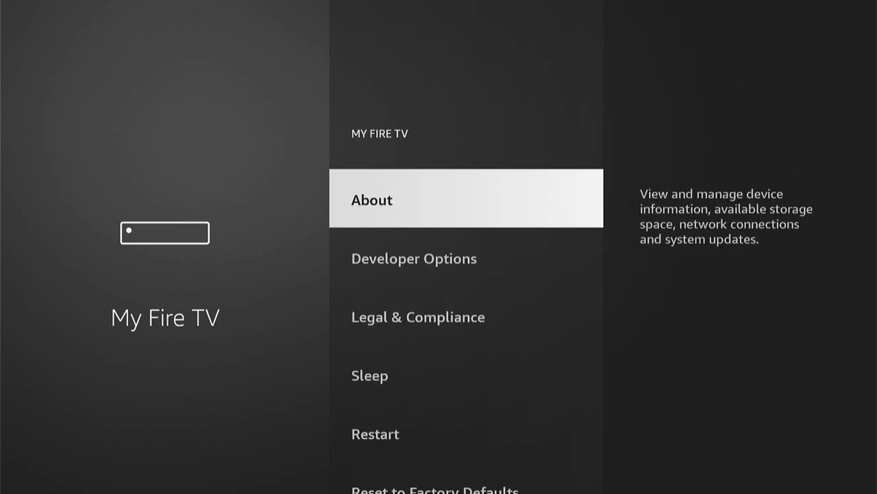
- Open Developer Options and turn ADB Debugging on
key("Down")
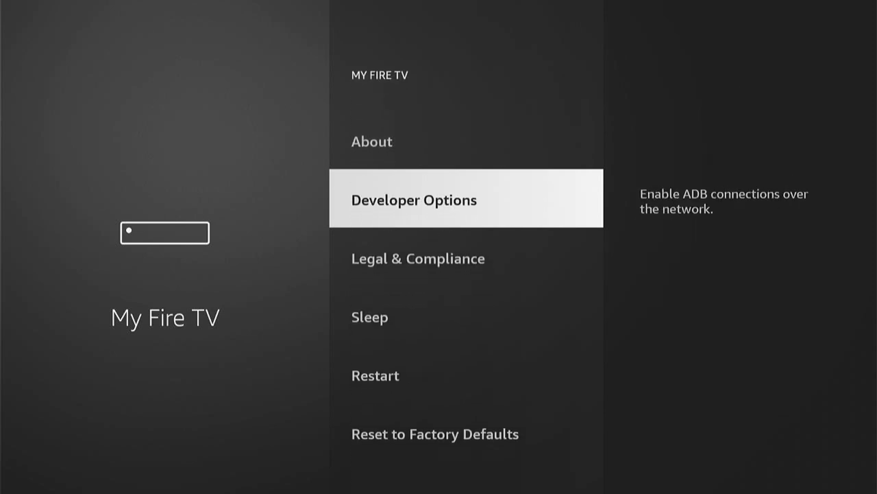
key("Return")
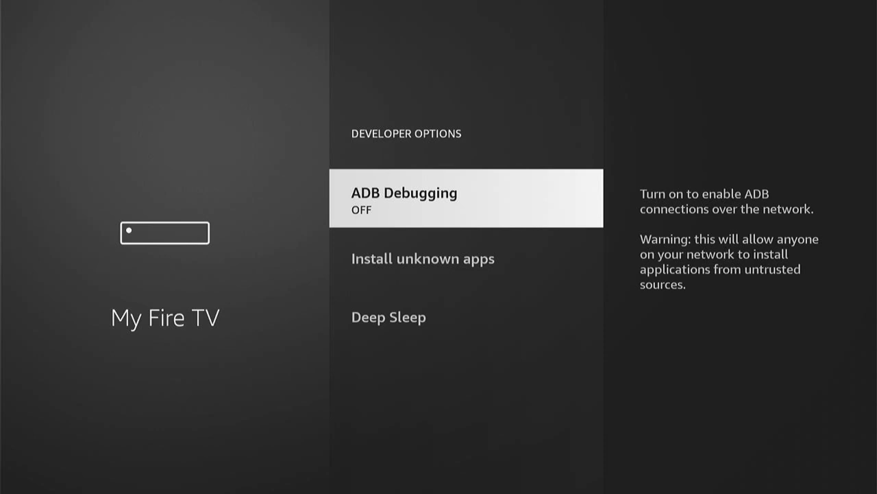
key("Return")
- Allow Downloader to install unknown apps in Developer Options
key("Down")
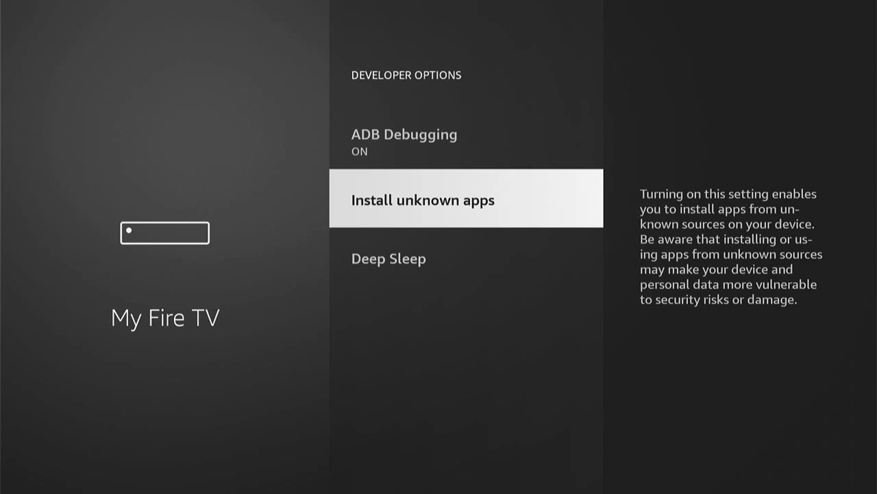
key("Return")
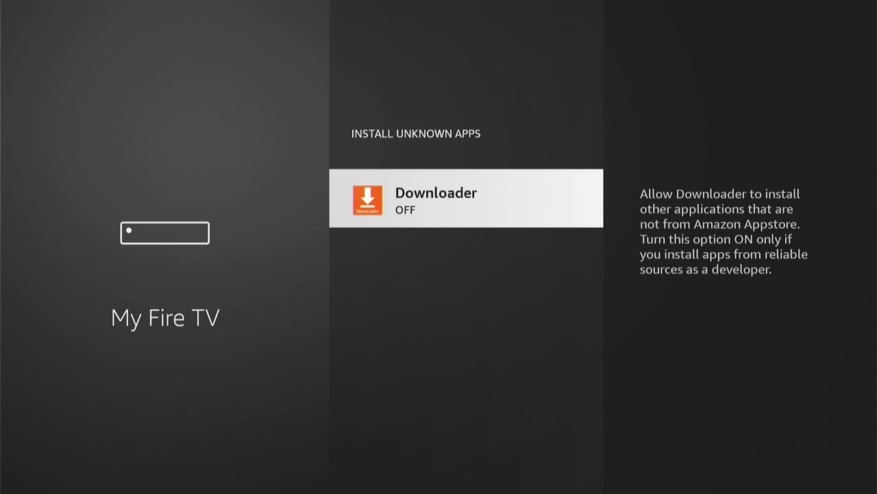
key("Return")
- Launch Downloader from the home screen's recently used apps and complete its first-run prompts, allowing access to photos, media and files
key("Home")
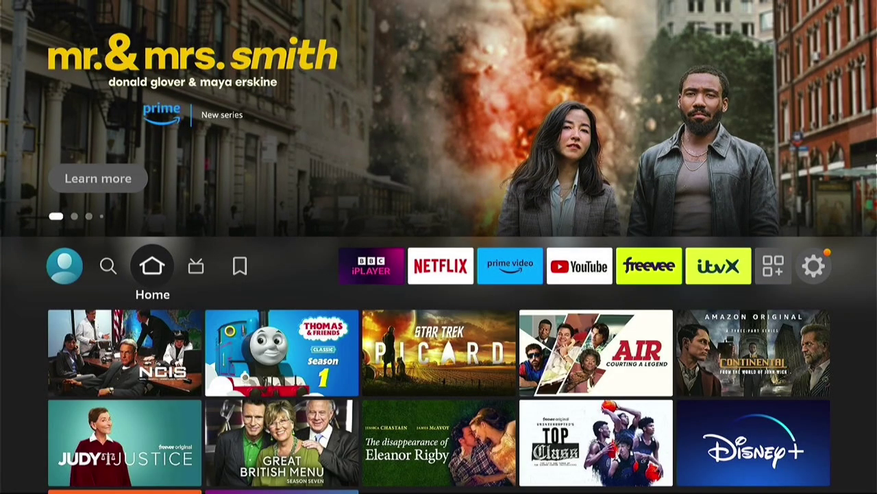
key("Down")
key("Down")
key("Down")
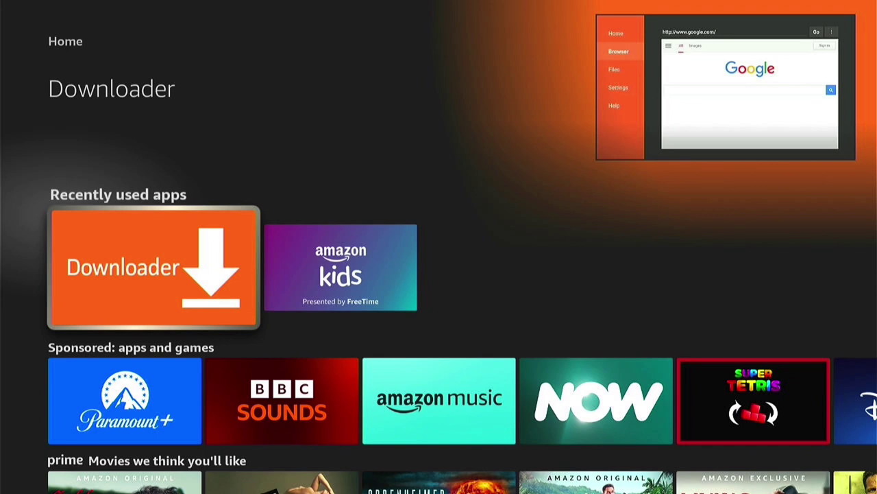
key("Return")
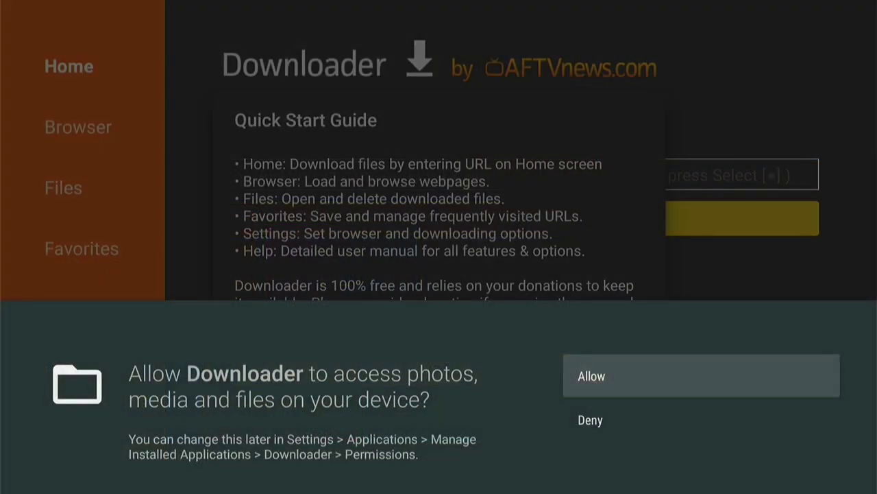
key("Return")
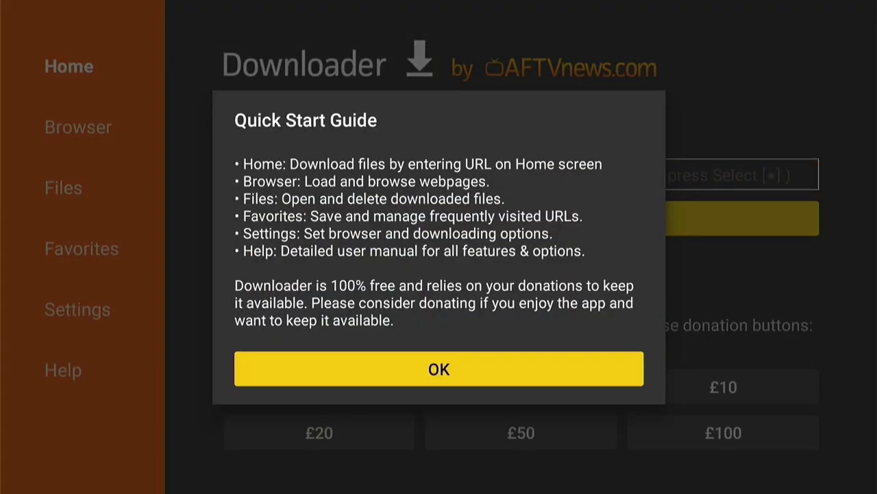
key("Return")
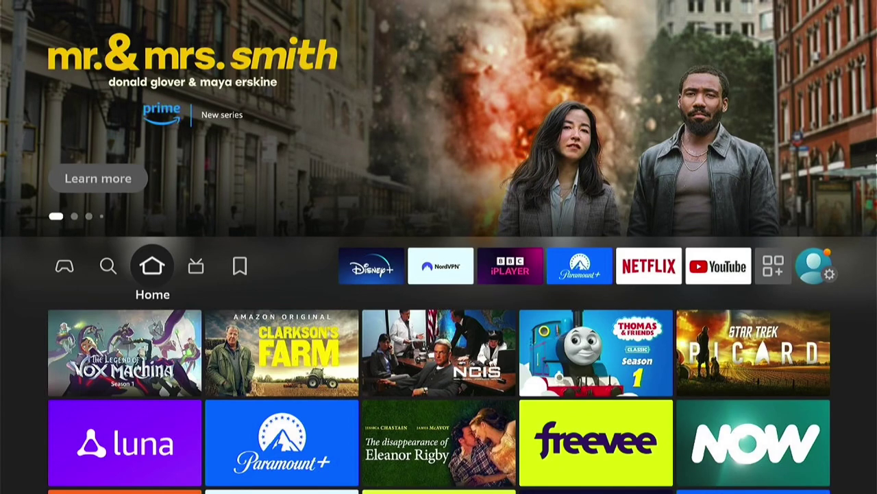
- Open the NordVPN app from the home screen's app shortcuts
key("Right")
key("Right")
key("Right")
key("Right")
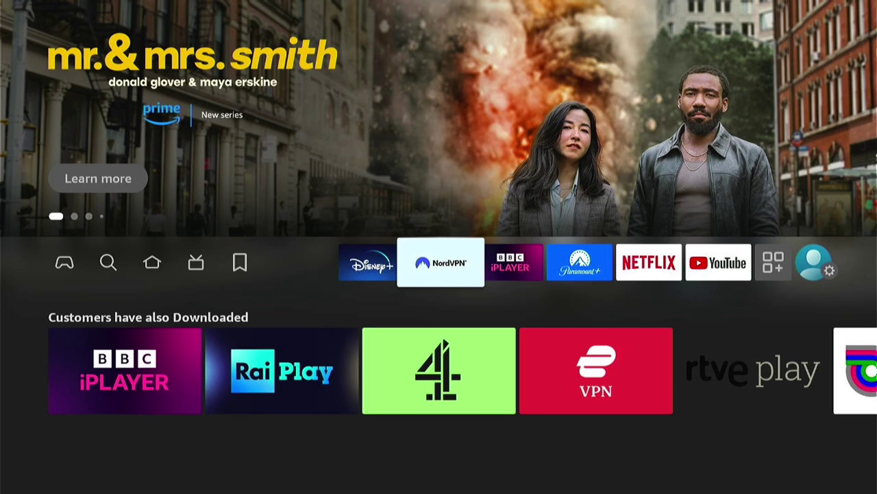
key("Return")
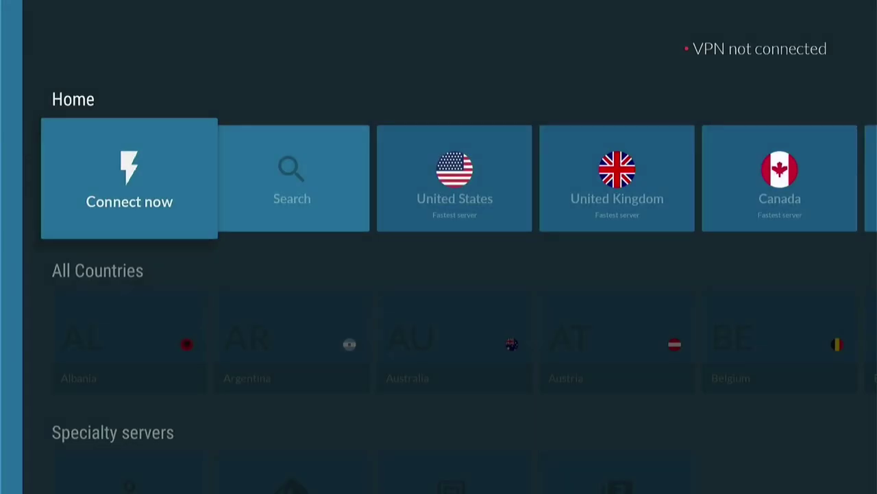
- Look through the quick-connect country servers in the NordVPN Home row, from United States to Germany
key("Right")
key("Right")
key("Right")
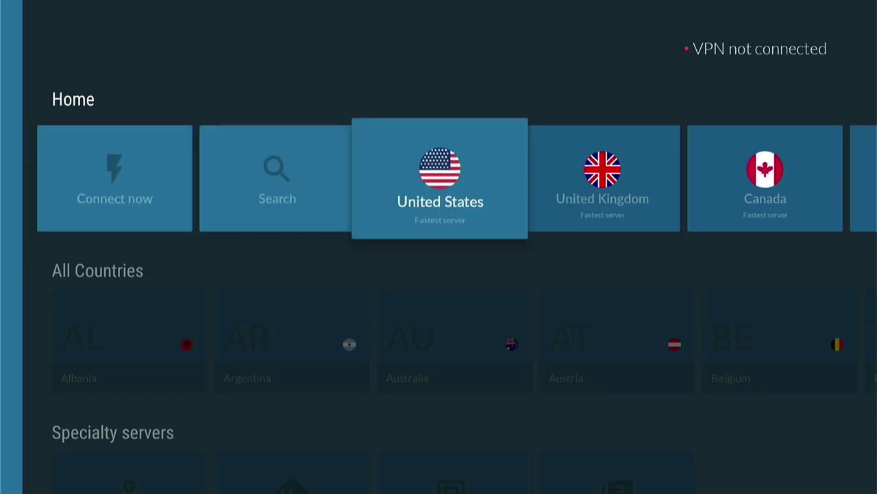
key("Right")
key("Right")
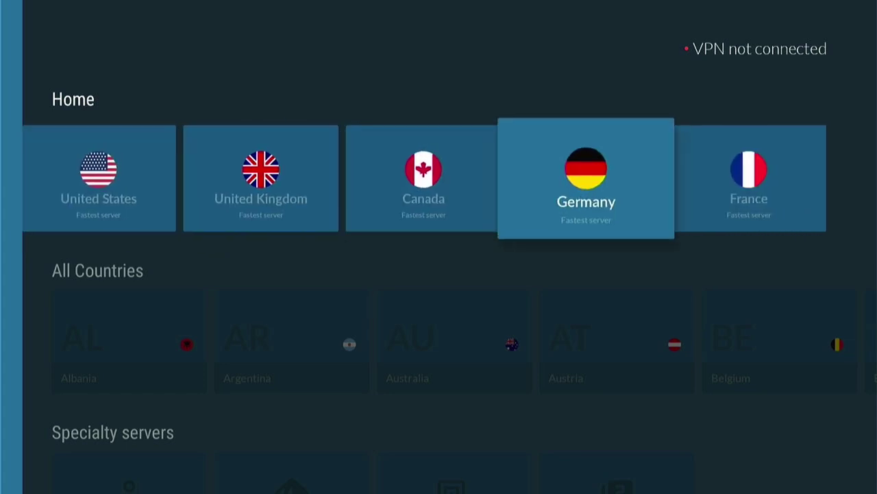
key("Left")
key("Left")
key("Left")
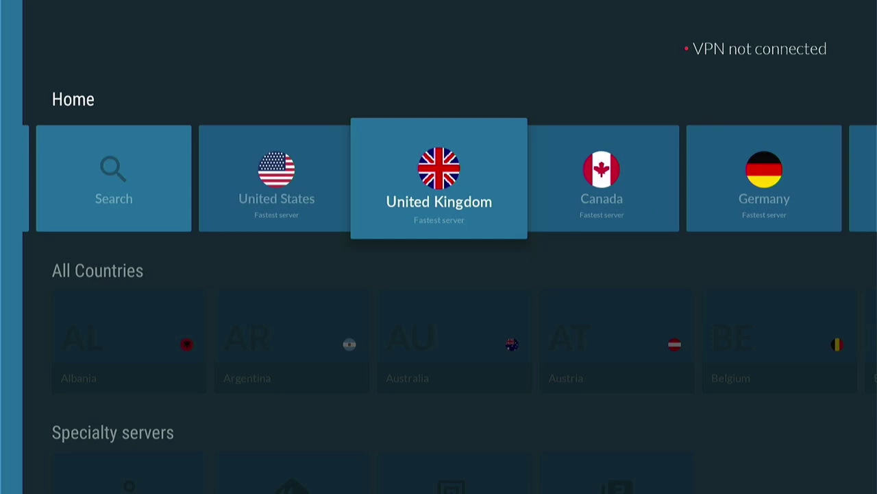
- Look through the server locations in the All Countries row, from Albania to Hungary
key("Down")
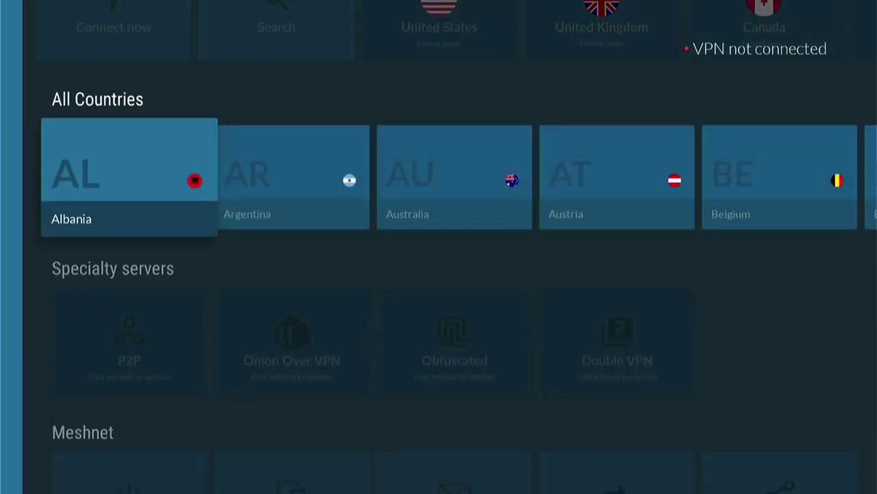
key("Right")
key("Right")
key("Right")
key("Right")
key("Right")
key("Right")
key("Right")
key("Right")
key("Right")
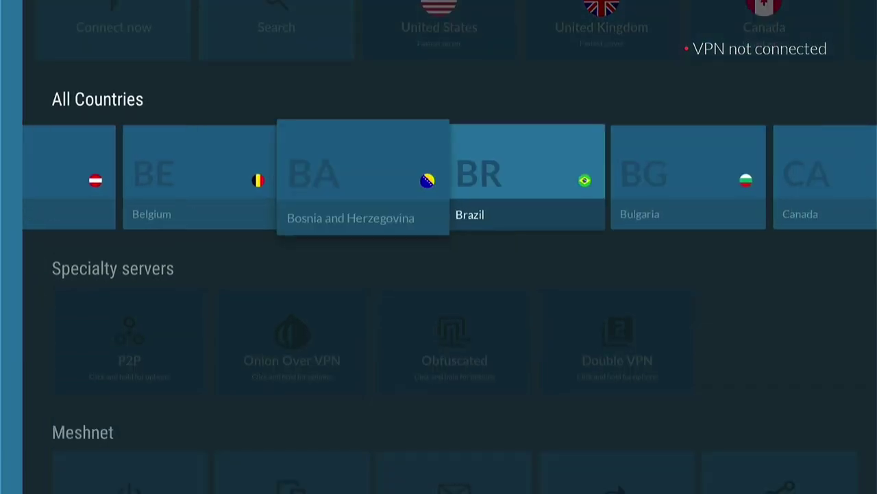
key("Right")
key("Right")
key("Right")
key("Right")
key("Right")
key("Right")
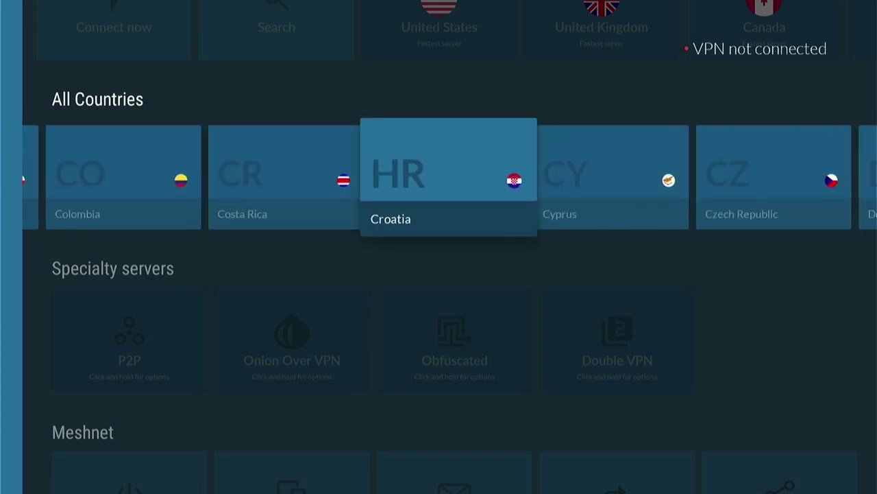
key("Right")
key("Right")
key("Right")
key("Right")
key("Right")
key("Right")
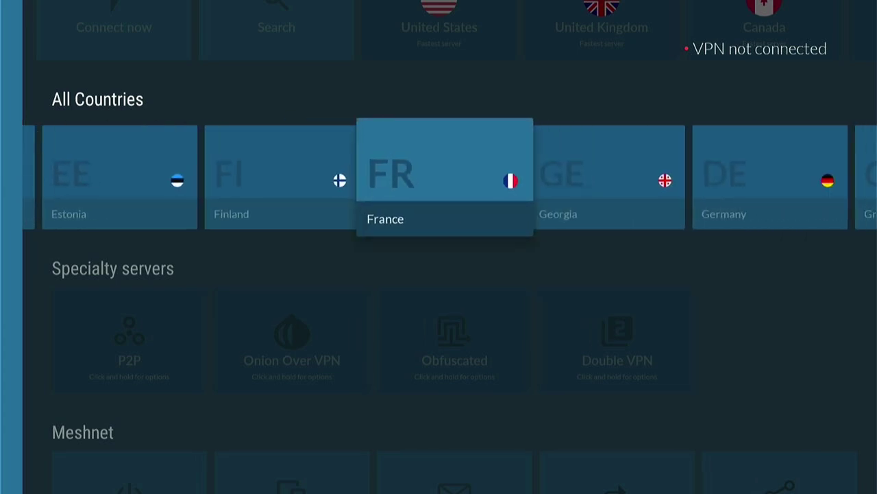
key("Right")
key("Right")
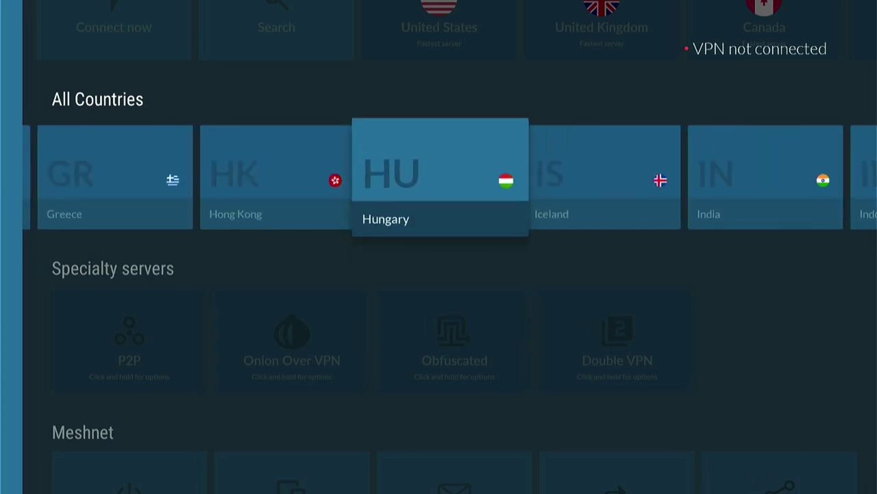
- Connect the VPN to the fastest United States server and disconnect it again
key("Up")
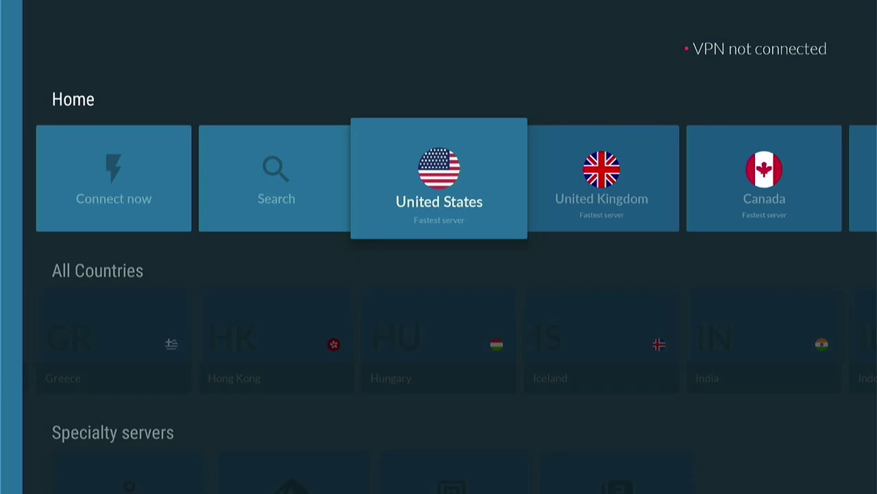
key("Return")
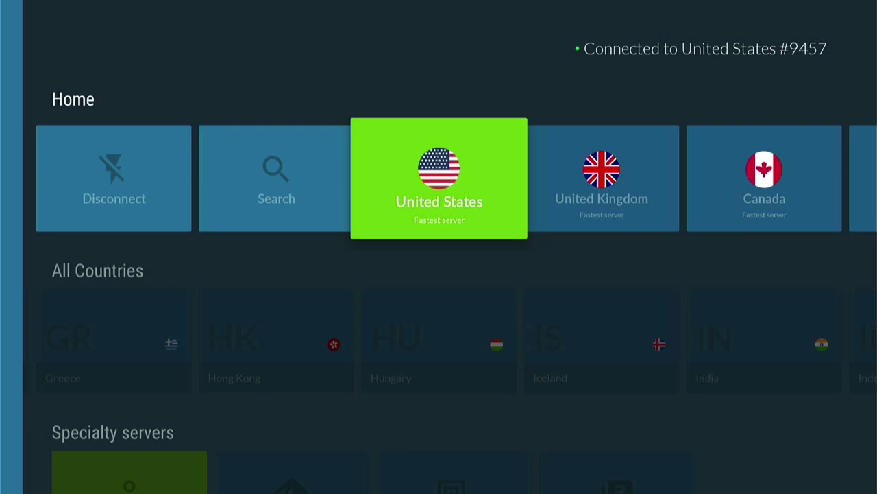
key("Left")
key("Left")
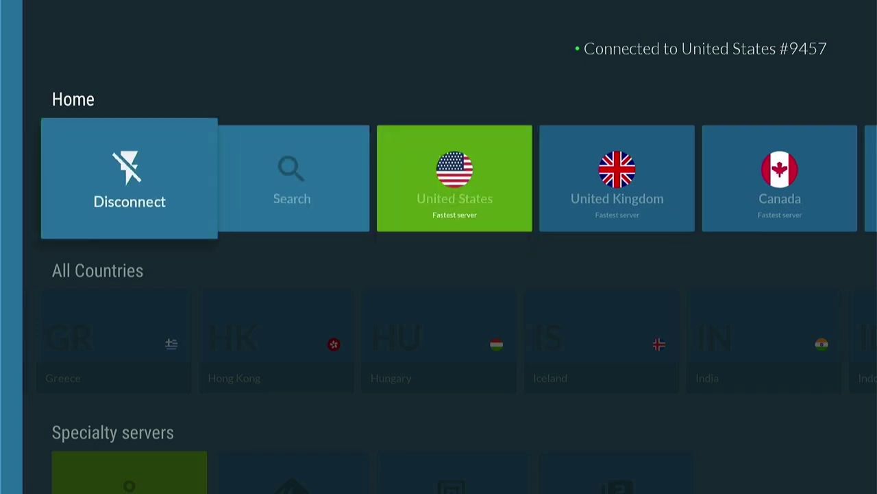
key("Return")
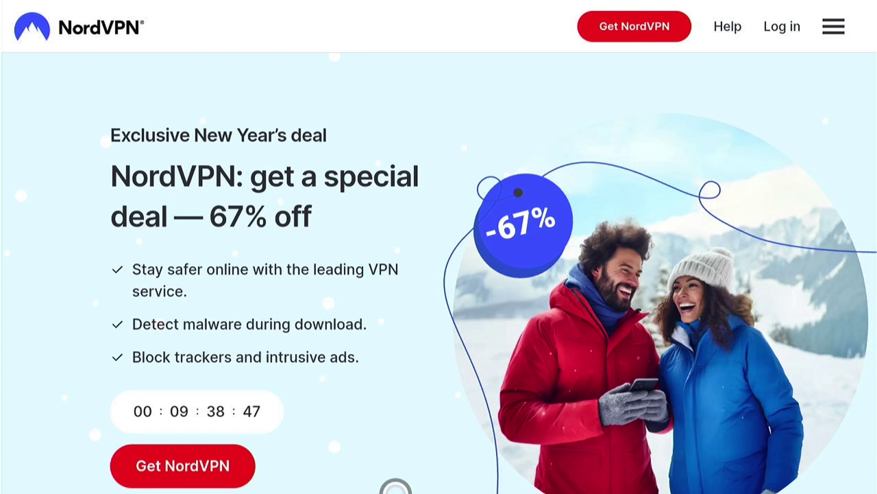
scroll(439, 275, "down", 1)
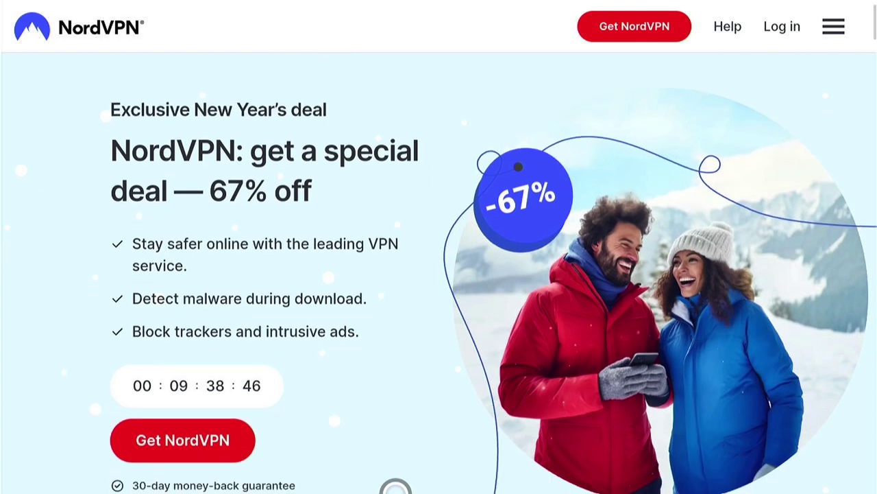
scroll(439, 274, "down", 1)
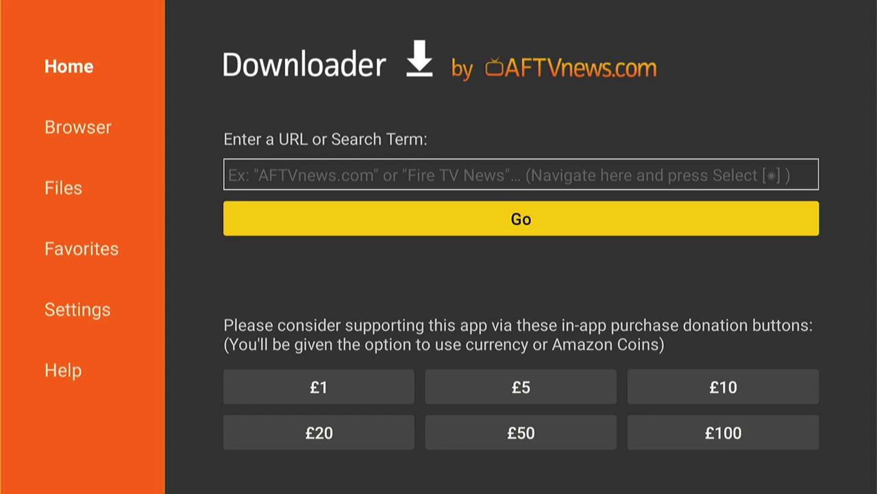
- In Downloader, enter the code 17081 as the URL or search term and load its page
key("Up")
key("Return")
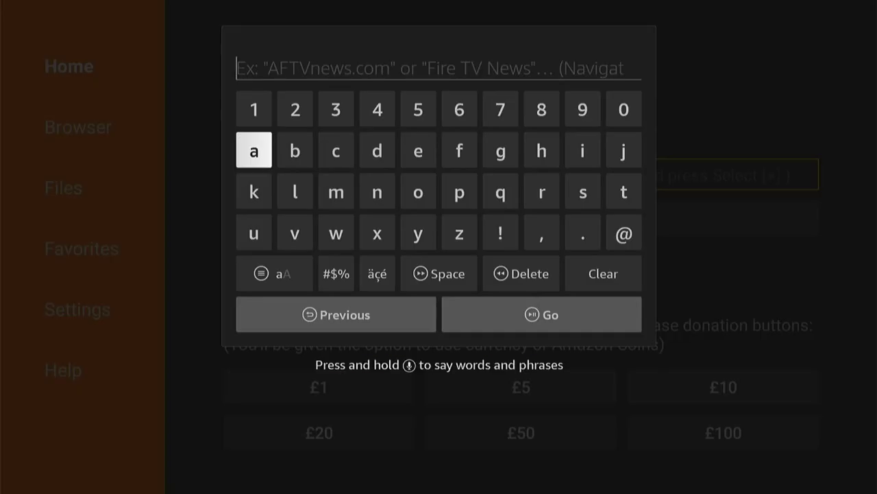
key("Up")
key("Return")
key("Right")
key("Right")
key("Right")
key("Right")
key("Right")
key("Right")
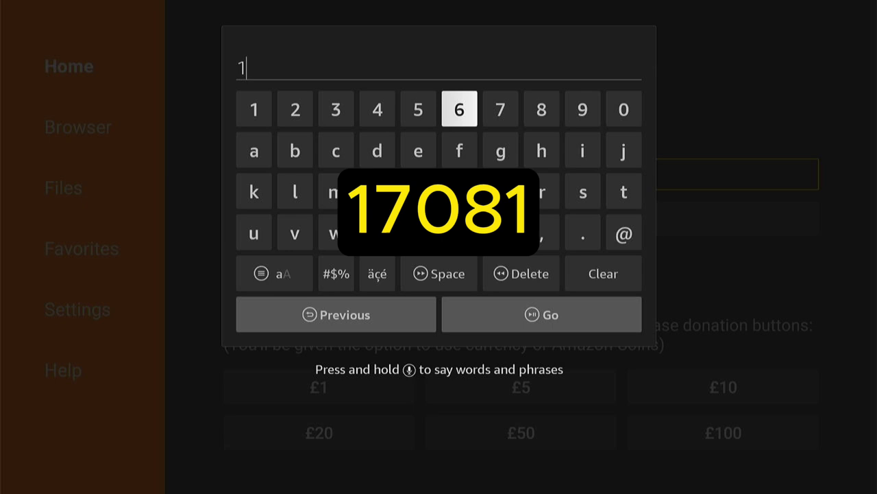
key("Return")
key("Right")
key("Right")
key("Right")
key("Return")
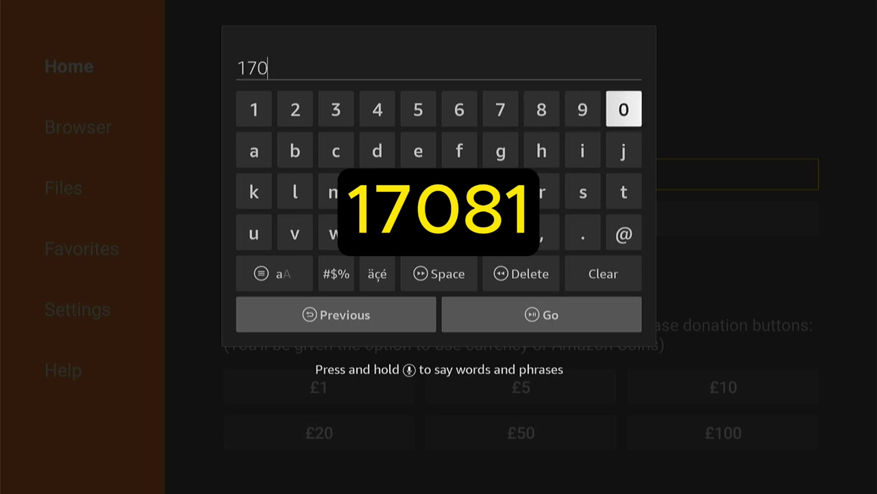
key("Left")
key("Left")
key("Return")
key("Right")
key("Right")
key("Right")
key("Return")
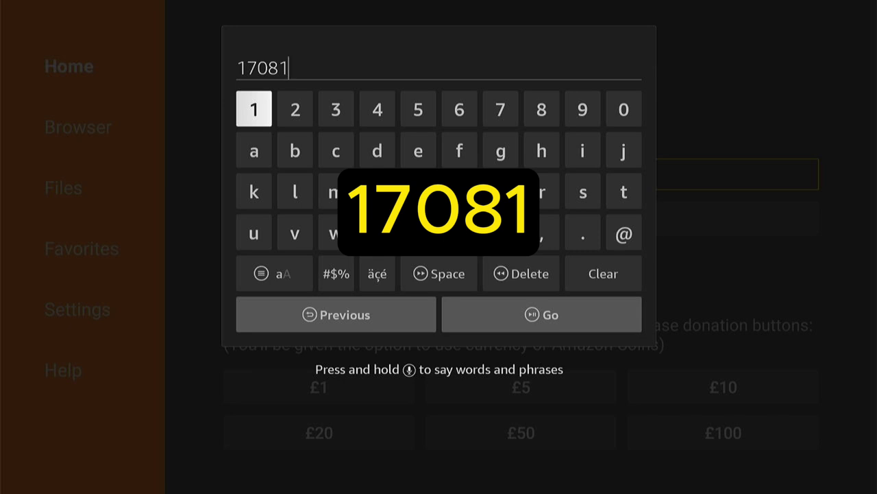
key("Down")
key("Down")
key("Down")
key("Down")
key("Down")
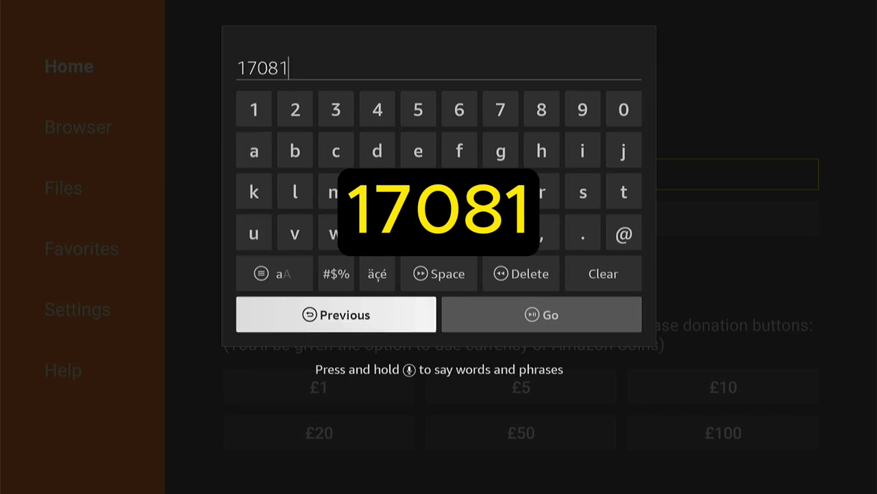
key("Right")
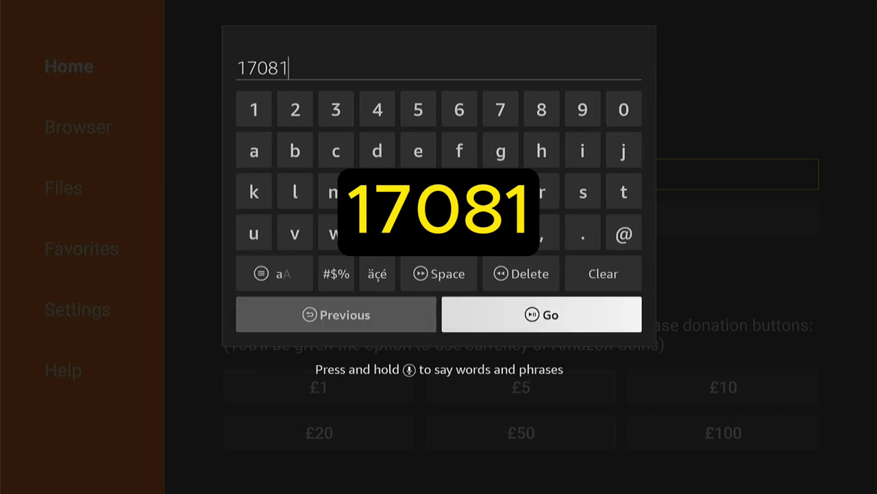
key("Return")
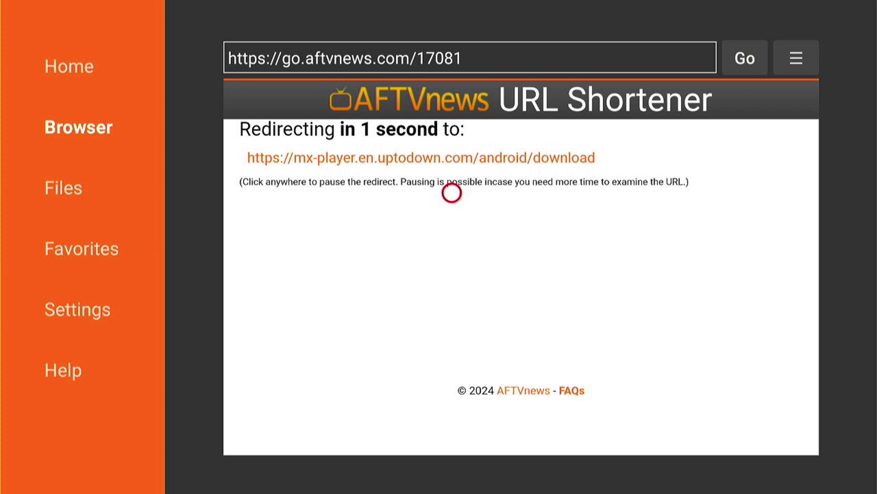
- Download the MX Player APK from the Uptodown page in Downloader's browser
scroll(452, 437, "down", 3)
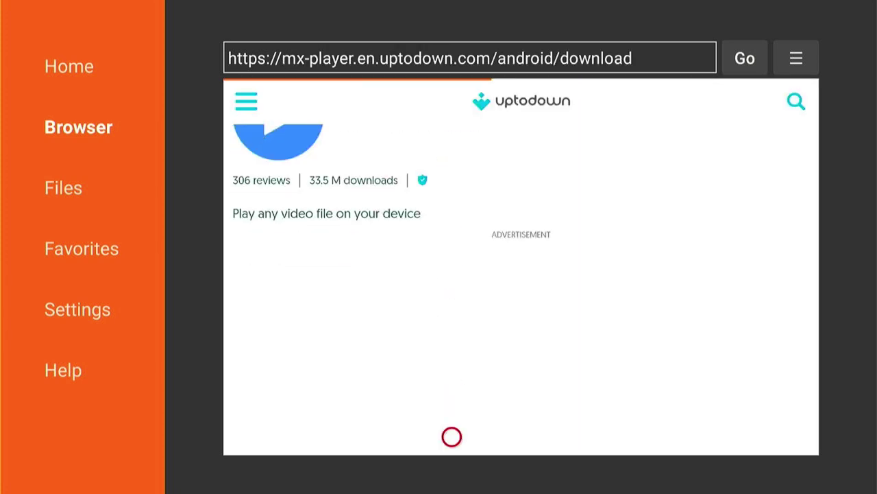
scroll(451, 437, "down", 3)
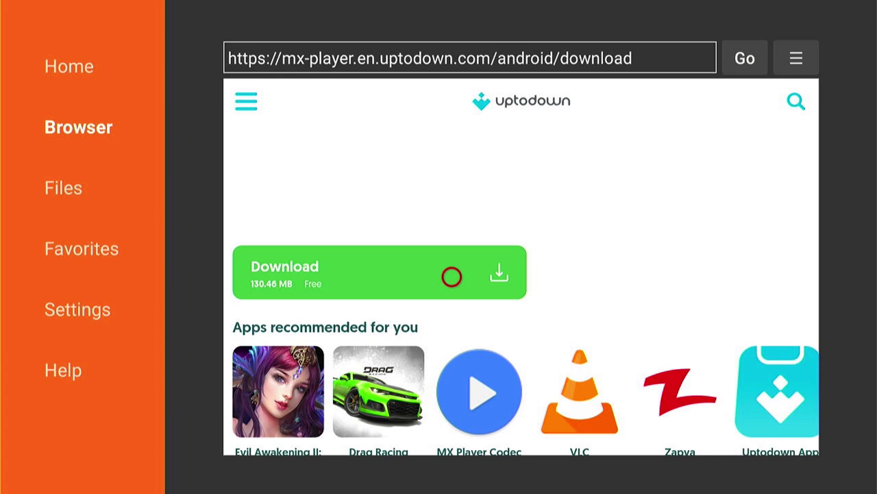
left_click(452, 276)
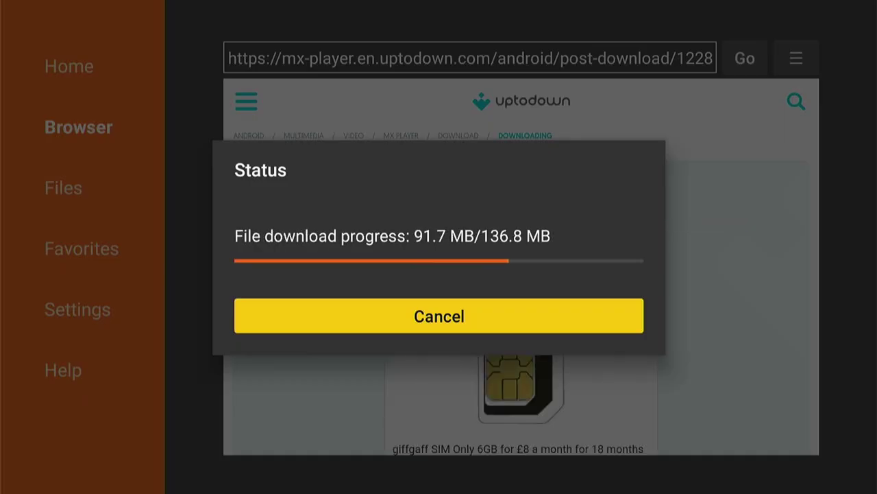
- Install MX Player from the downloaded APK and close the installer without opening the app
key("Return")
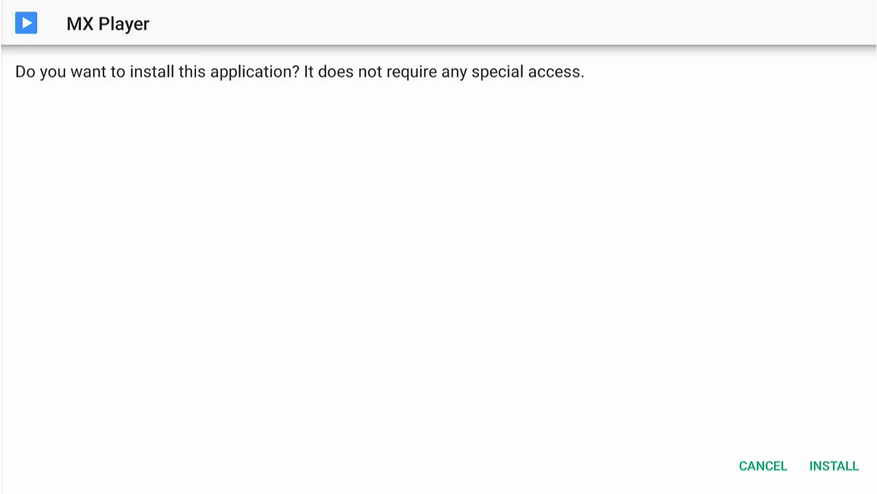
key("Right")
key("Return")
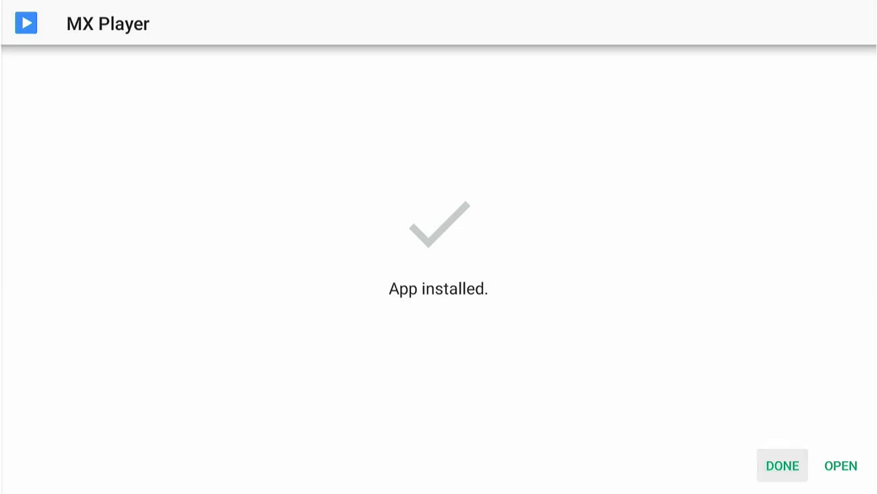
key("Return")
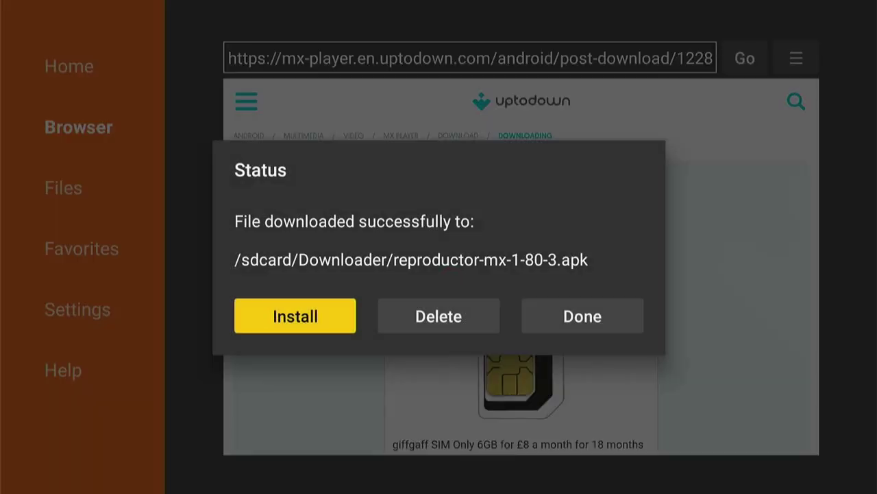
- Delete the downloaded installer file reproductor-mx-1-80-3.apk and confirm the deletion
key("Right")
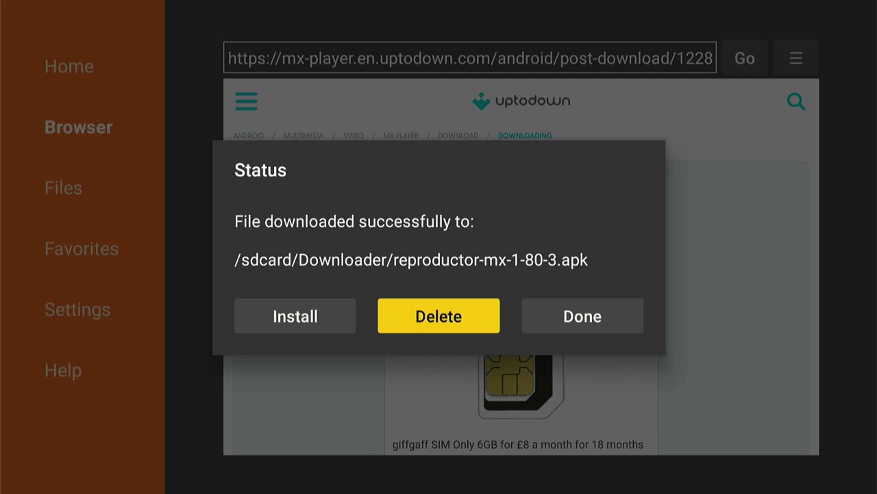
key("Return")
key("Left")
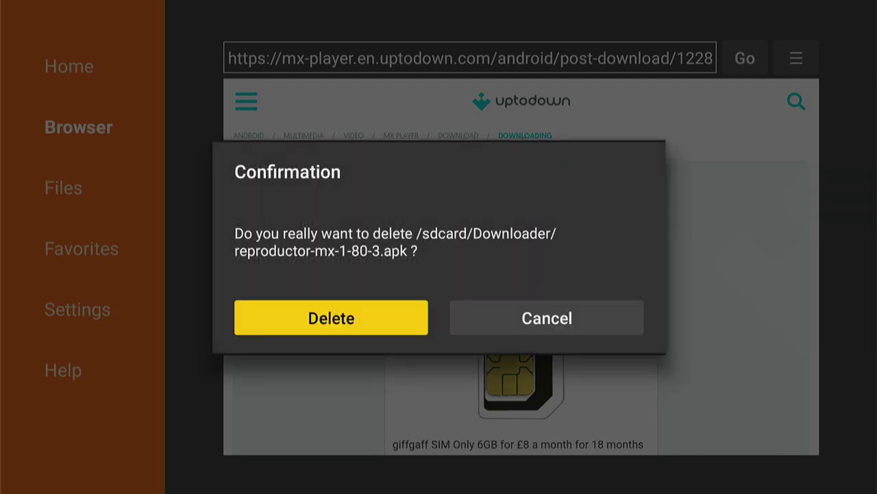
key("Return")
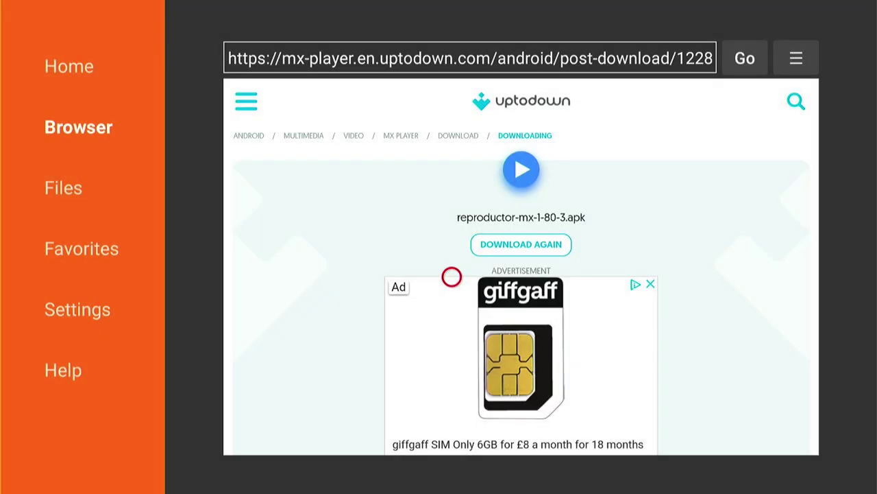
- Return to the Fire TV home screen and open the full Your Apps & Channels list
key("Home")
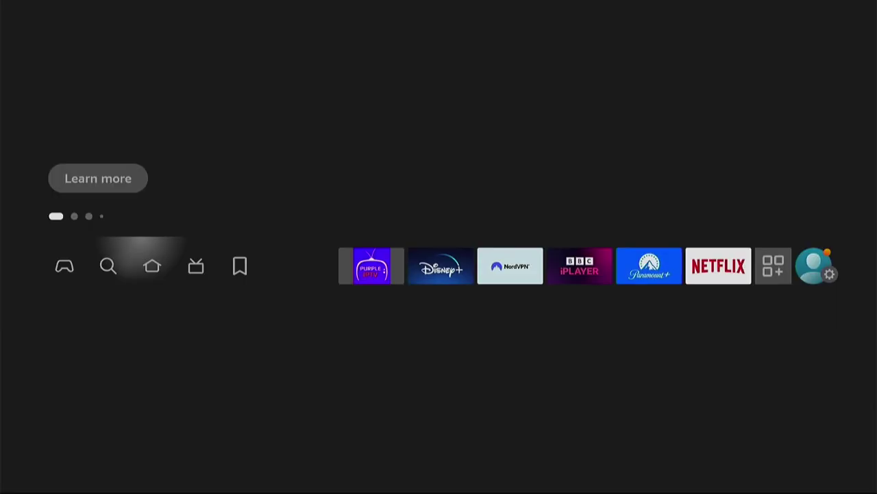
key("Right")
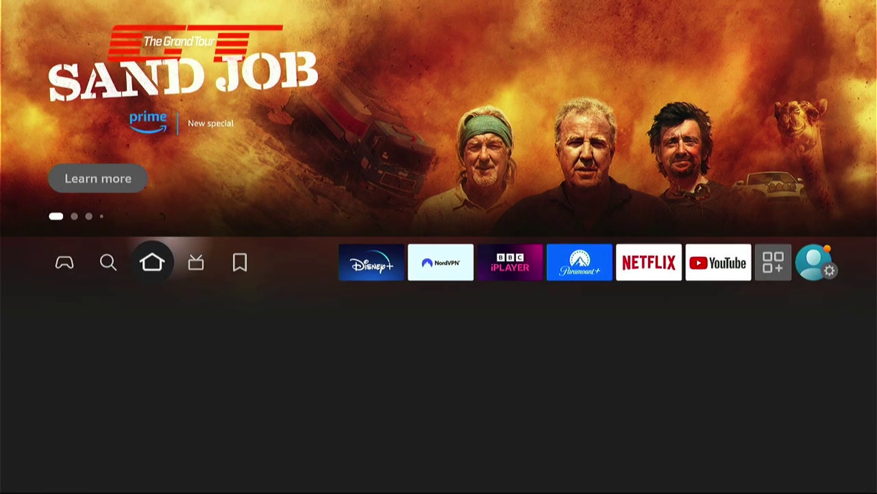
key("Right")
key("Right")
key("Right")
key("Right")
key("Right")
key("Right")
key("Right")
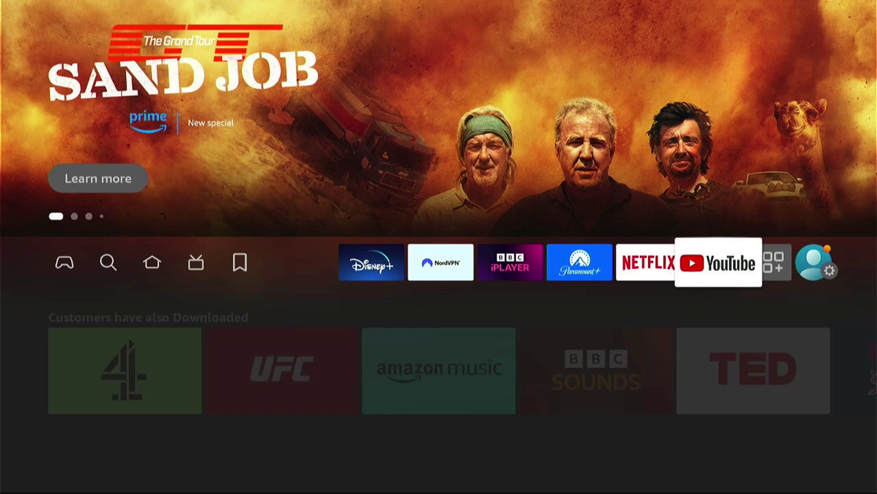
key("Right")
- Locate the newly installed MX Player tile in the Your Apps & Channels list and select it
key("Down")
key("Down")
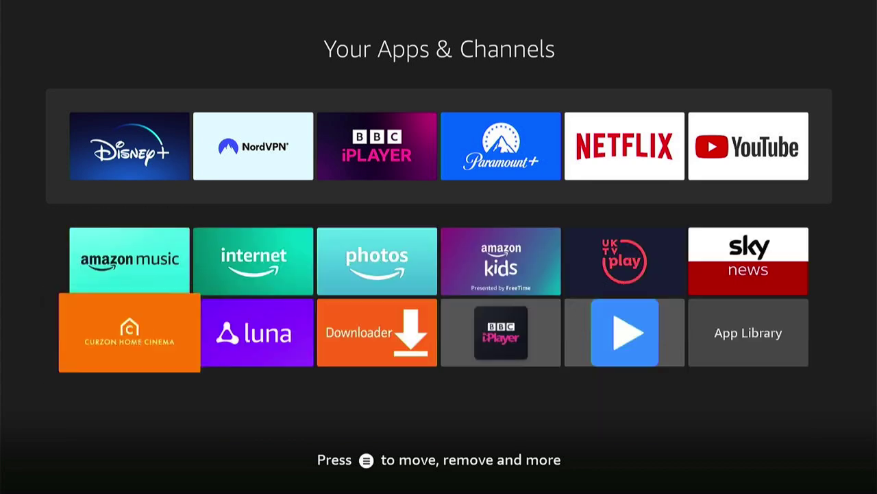
key("Right")
key("Right")
key("Right")
key("Right")
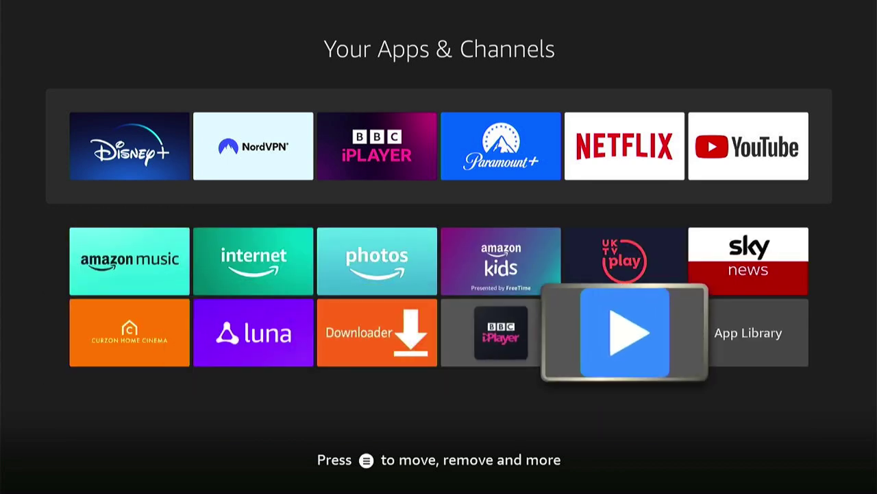
- Move the MX Player tile to the first position of the front row in Your Apps & Channels and save it
key("Menu")
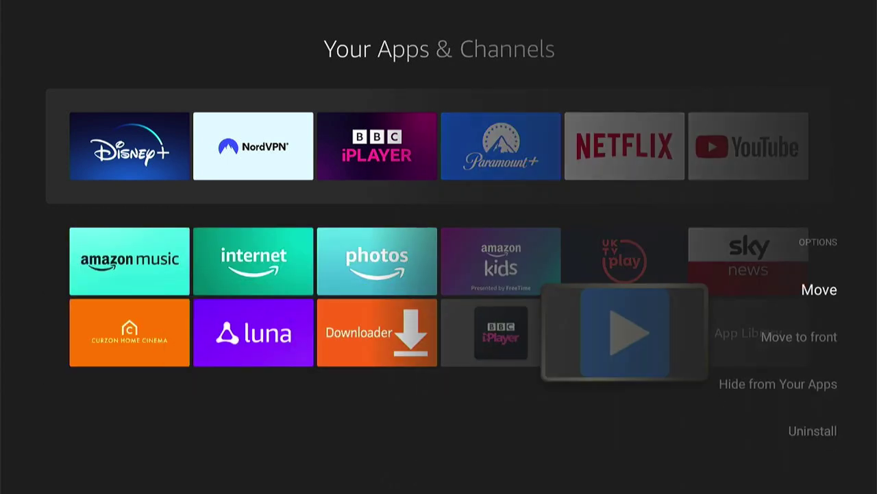
key("Up")
key("Up")
key("Up")
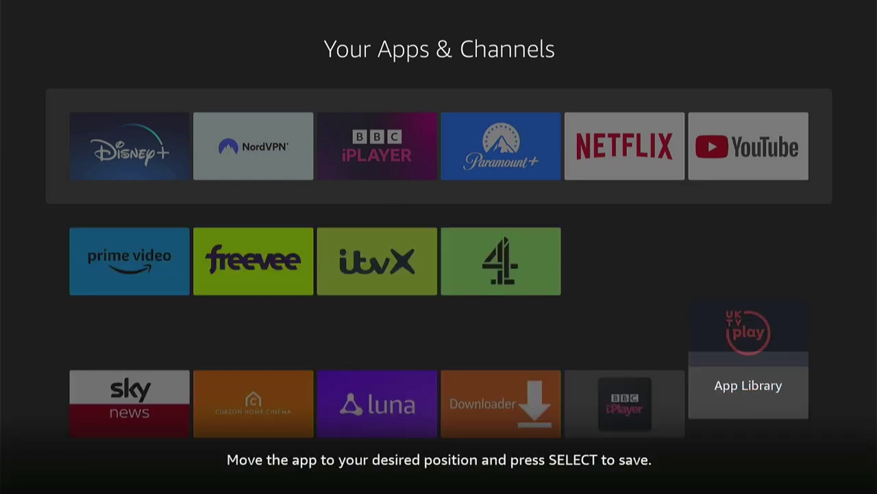
key("Left")
key("Left")
key("Left")
key("Left")
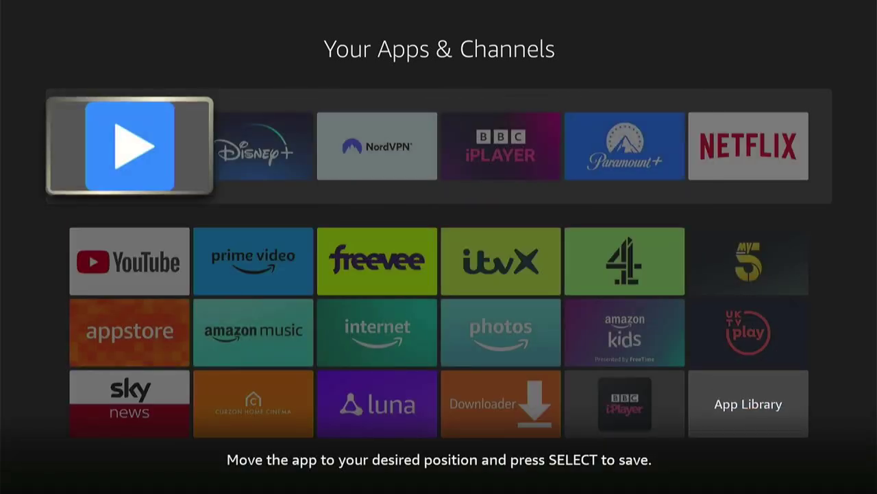
key("Return")
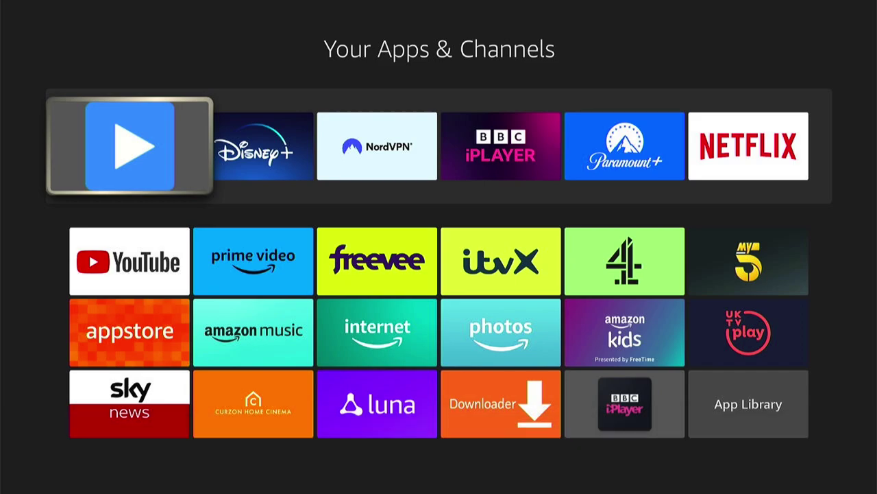
- Return to the Fire TV home screen and open MX Player from the front of the app row
key("Escape")
key("Right")
key("Right")
key("Right")
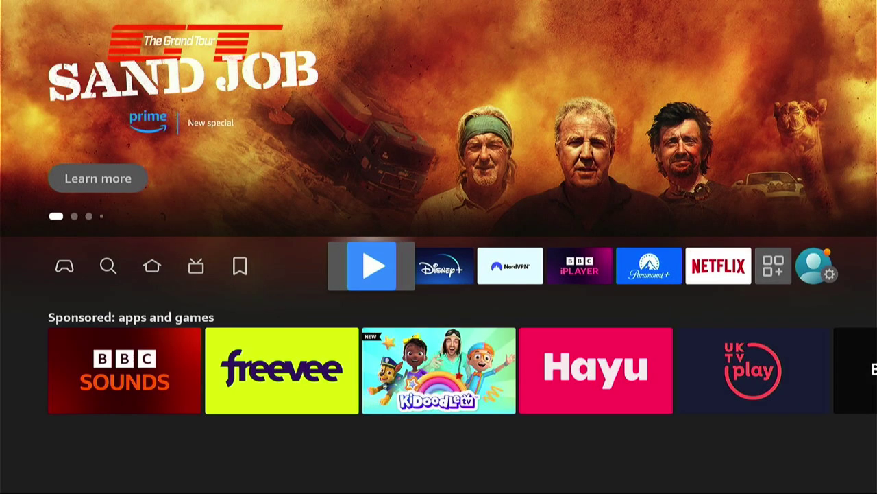
key("Return")
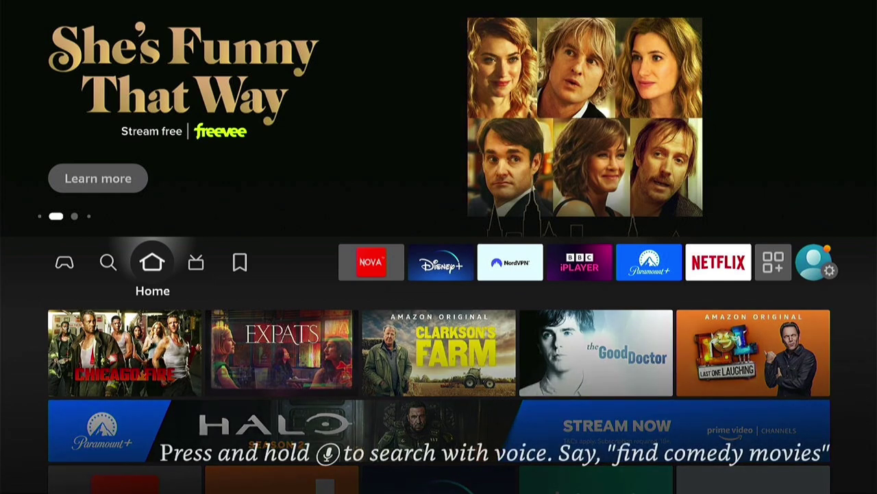
- Highlight the NovaTV tile at the front of the home screen's app row
key("Right")
key("Right")
key("Right")
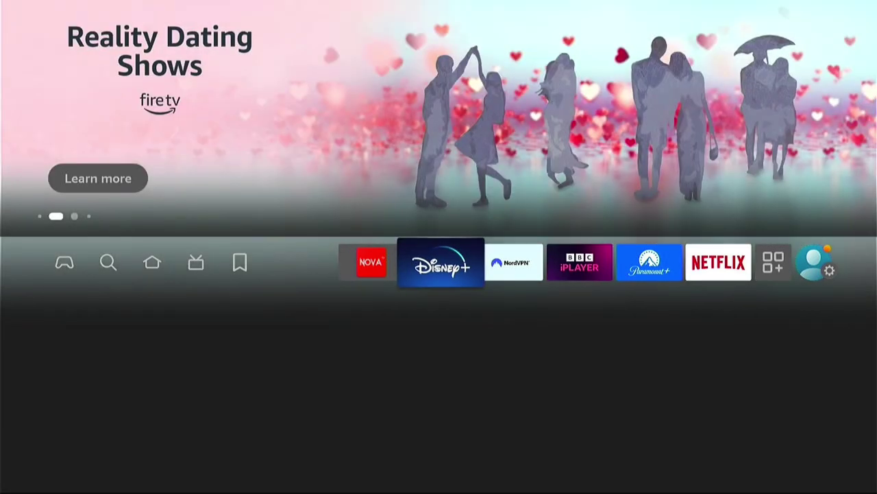
key("Left")
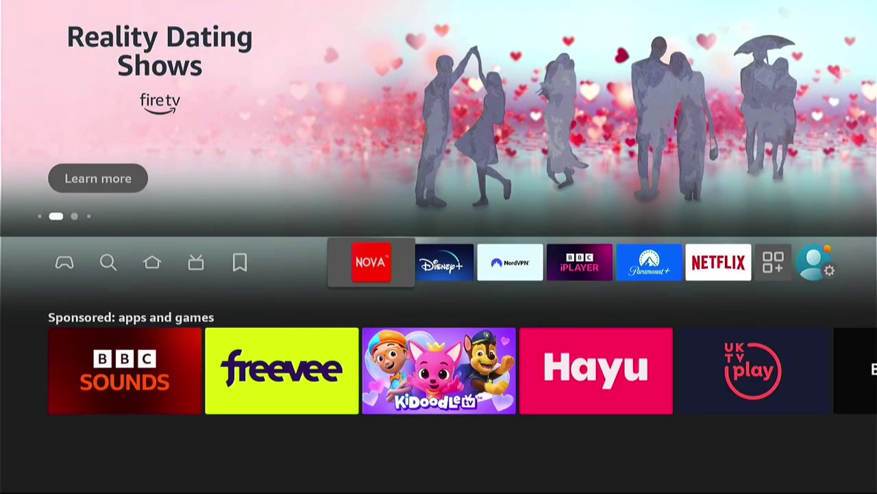
- Open My Apps from the home screen to show the full Your Apps & Channels list
key("Right")
key("Right")
key("Right")
key("Right")
key("Right")
key("Right")
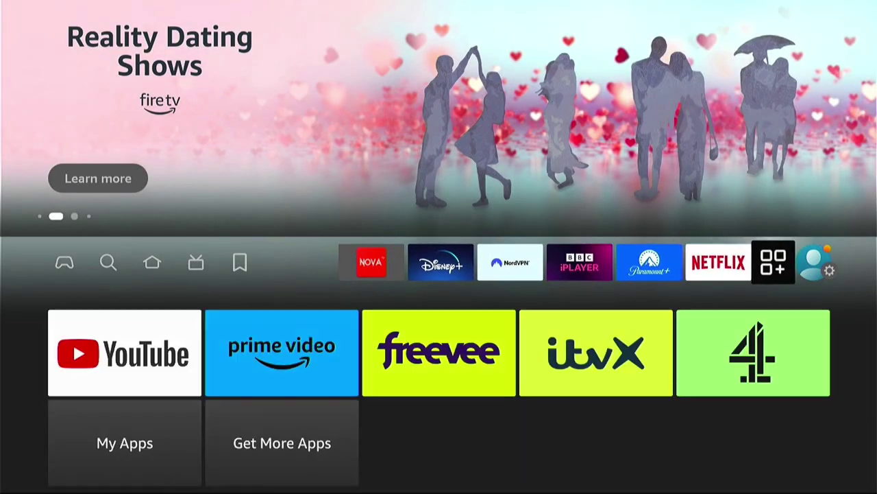
key("Down")
key("Down")
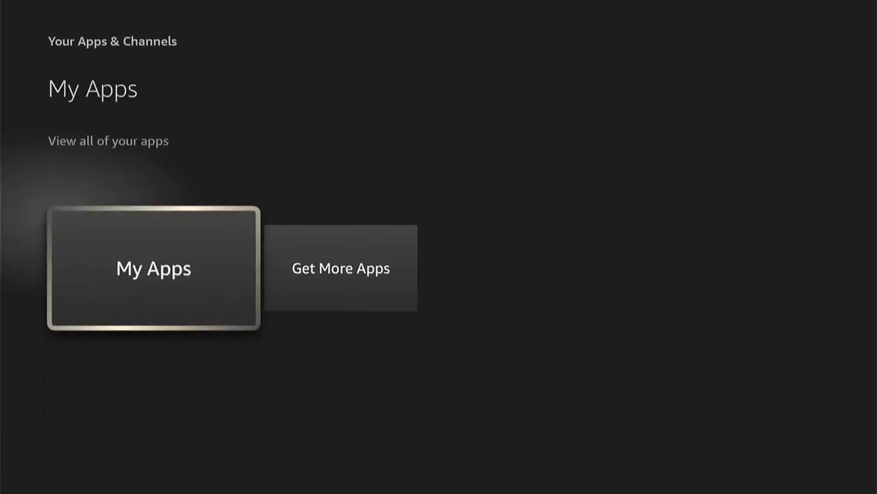
key("Return")
- Uninstall NovaTV from the Your Apps & Channels list and confirm the removal
key("Down")
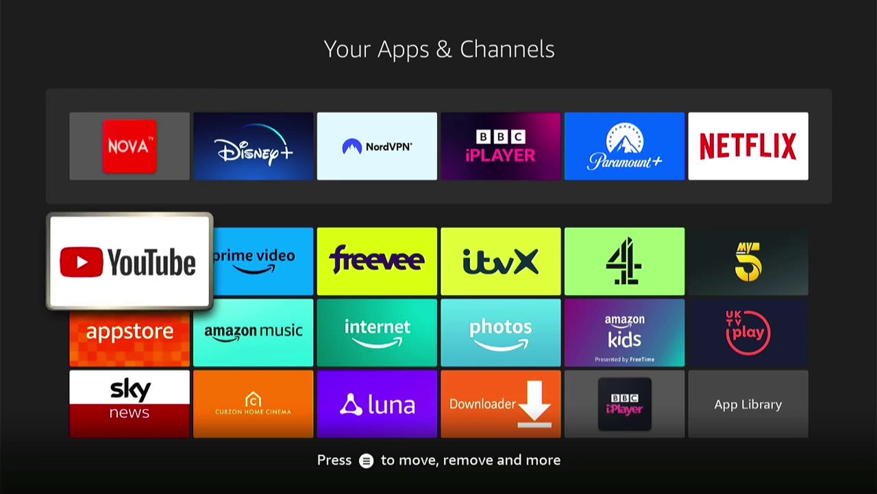
key("Down")
key("Down")
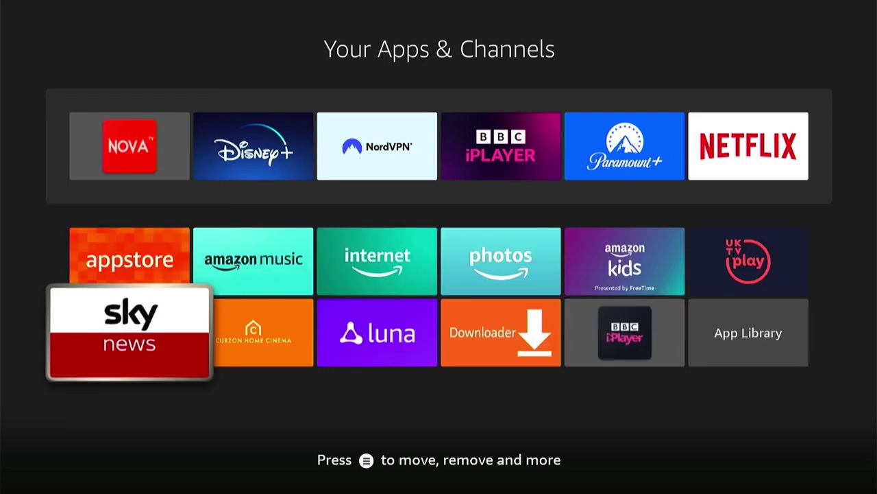
key("Up")
key("Up")
key("Up")
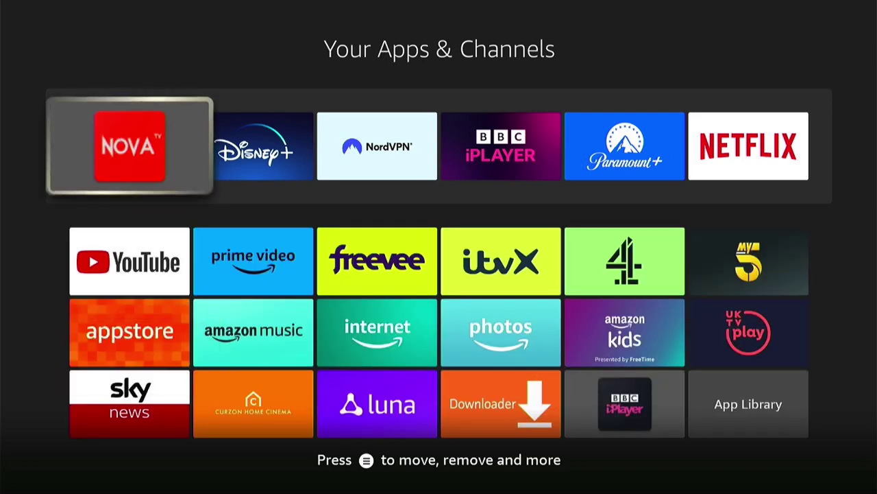
key("Menu")
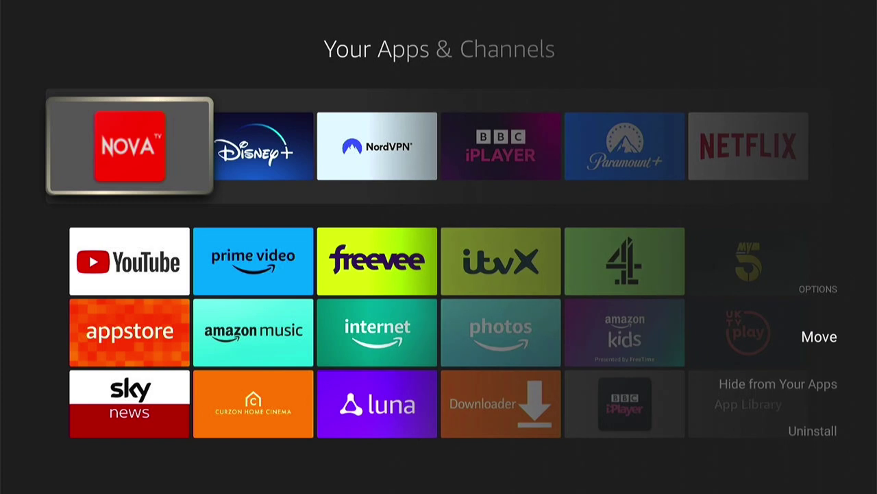
key("Down")
key("Down")
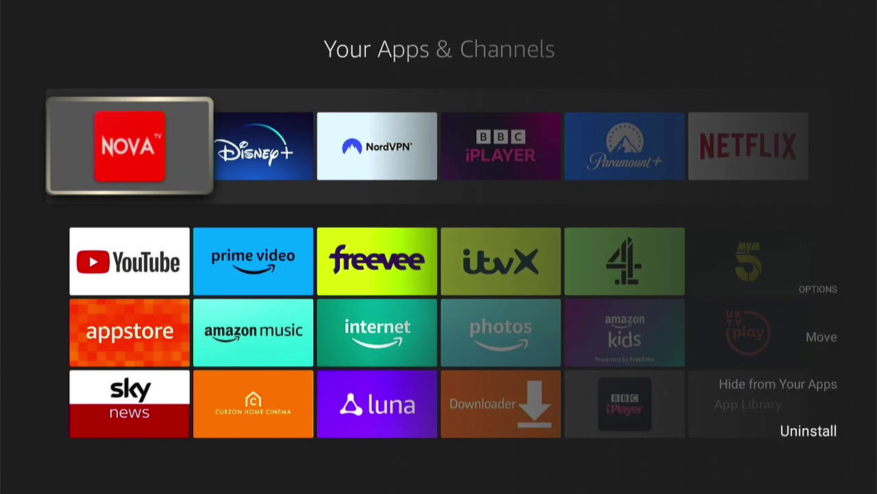
key("Return")
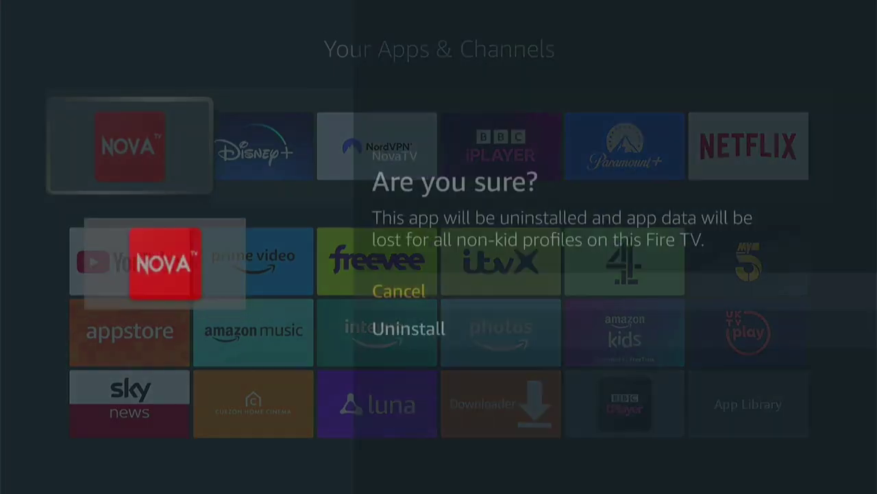
key("Down")
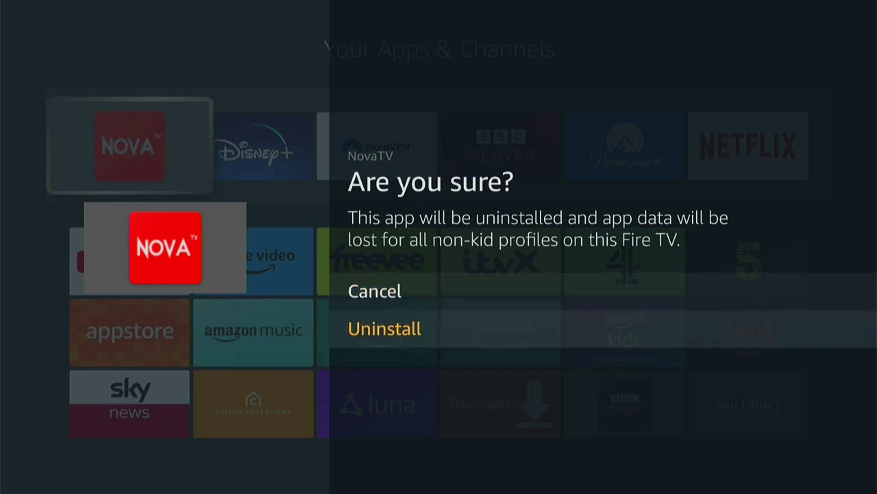
key("Return")
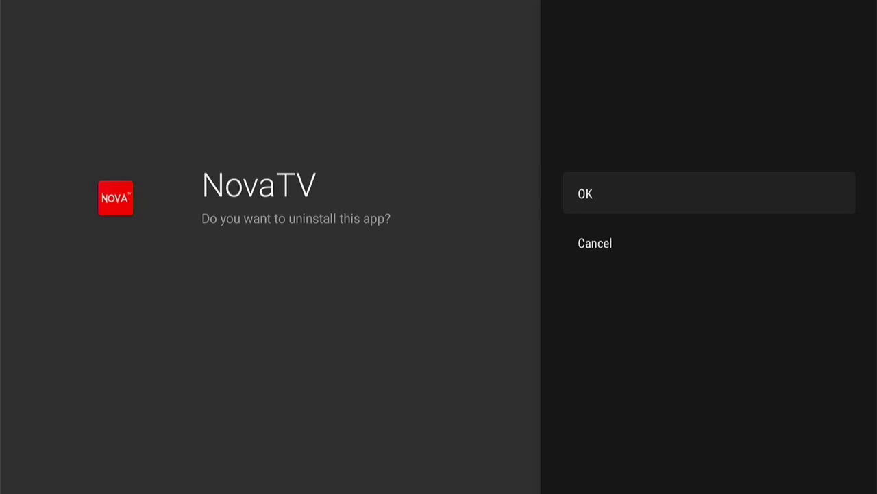
key("Return")
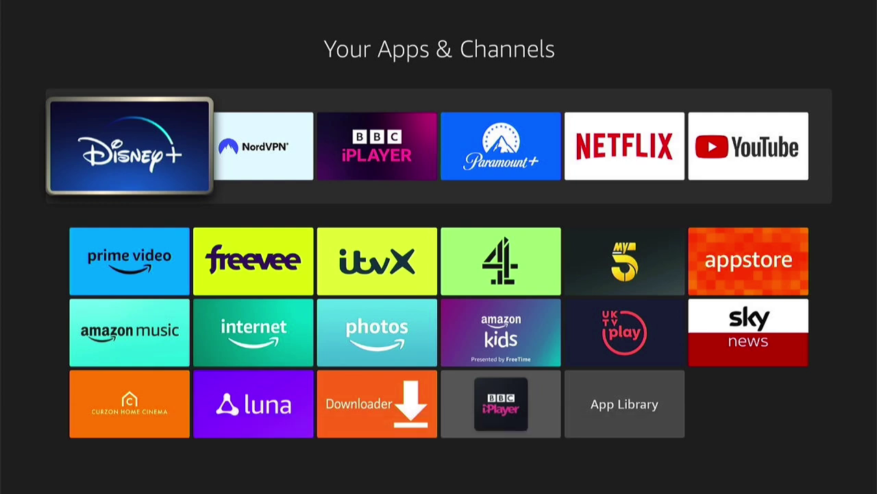
- Return to the Fire TV home screen and check the app row for the uninstalled NovaTV tile
key("Home")
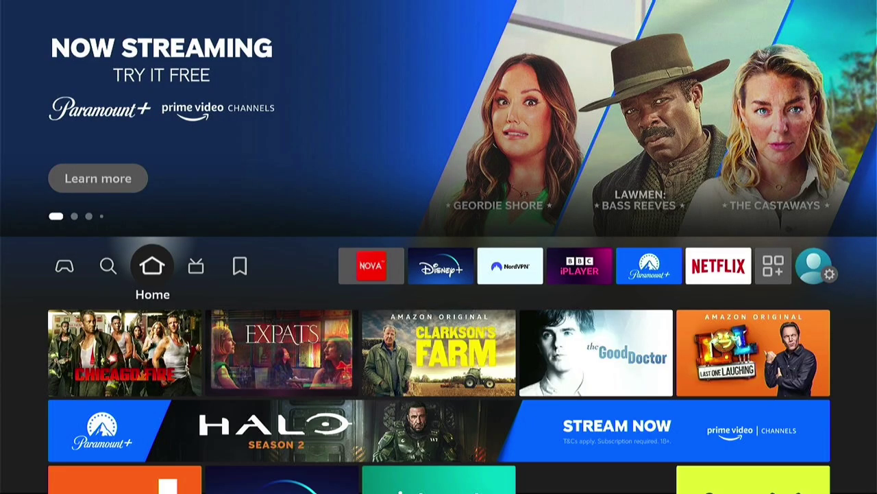
key("Right")
key("Right")
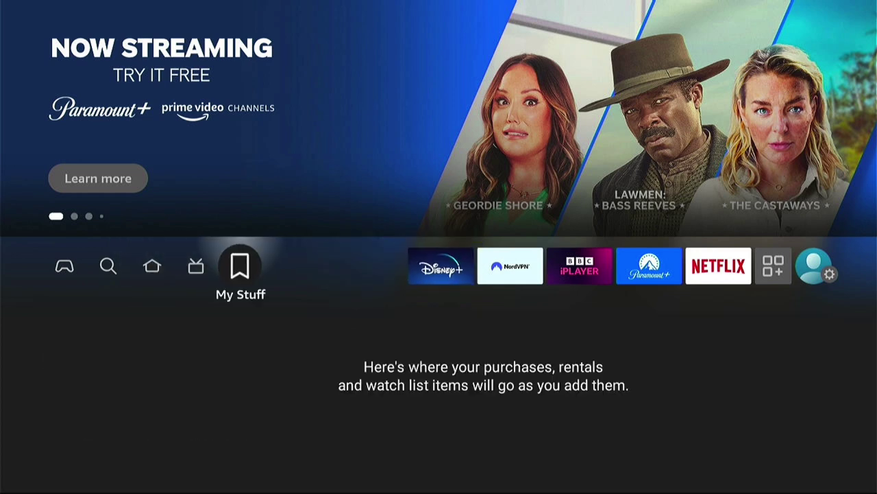
key("Left")
key("Left")
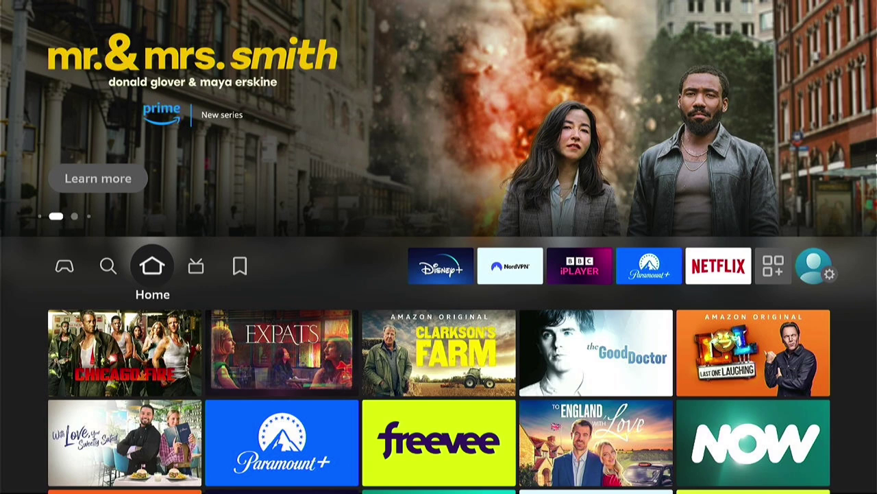
- Highlight the red play-icon app tile placed before Disney+ in the home screen's app row
key("Right")
key("Right")
key("Right")
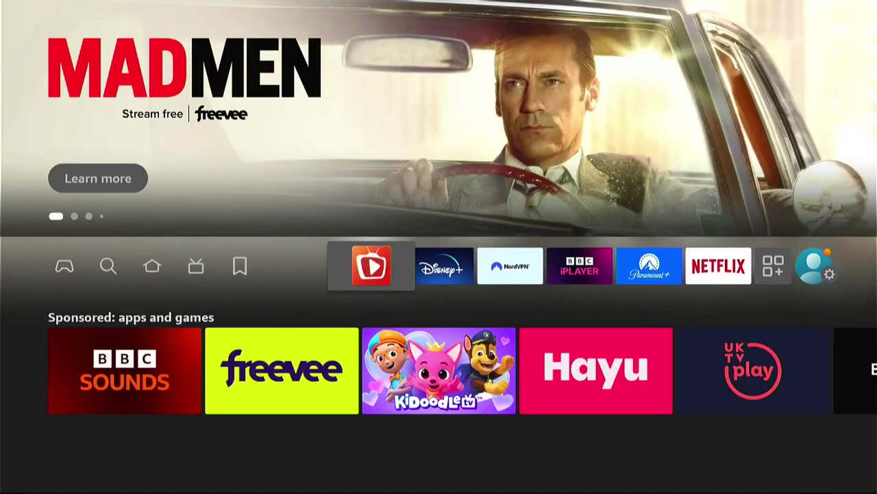